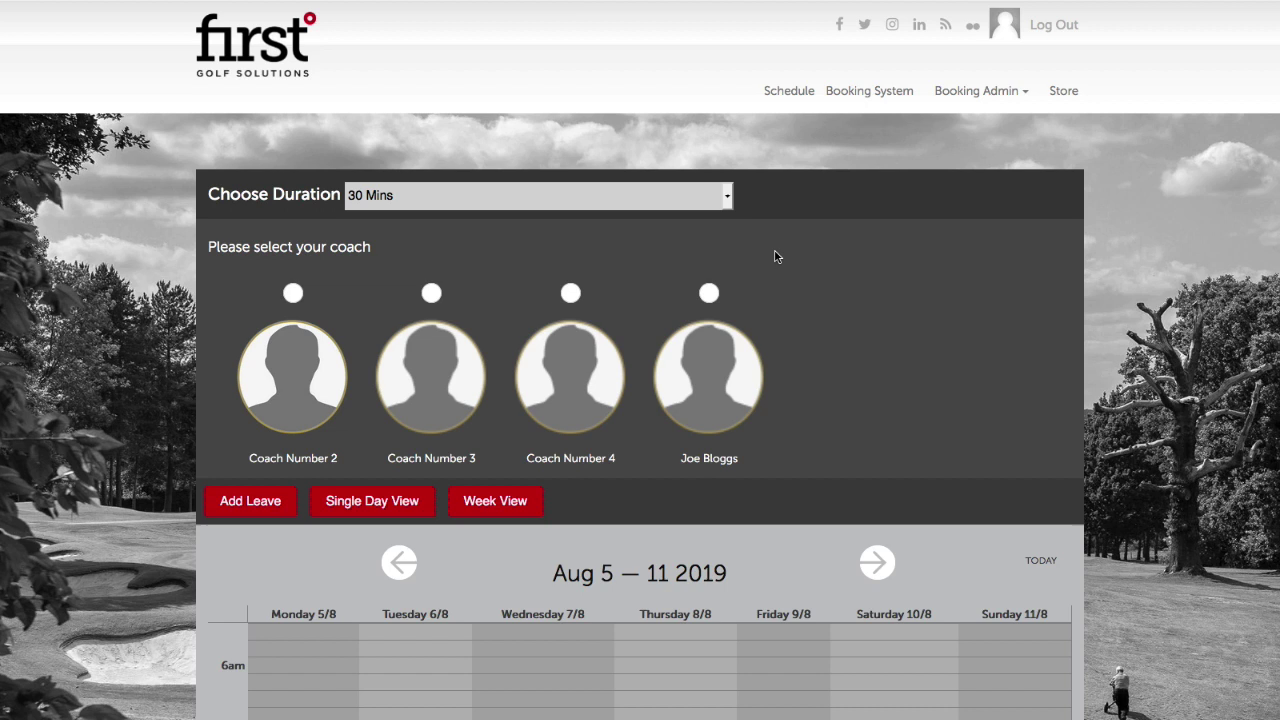
- Choose a 45-minute lesson duration and select the fourth coach
click(712, 198)
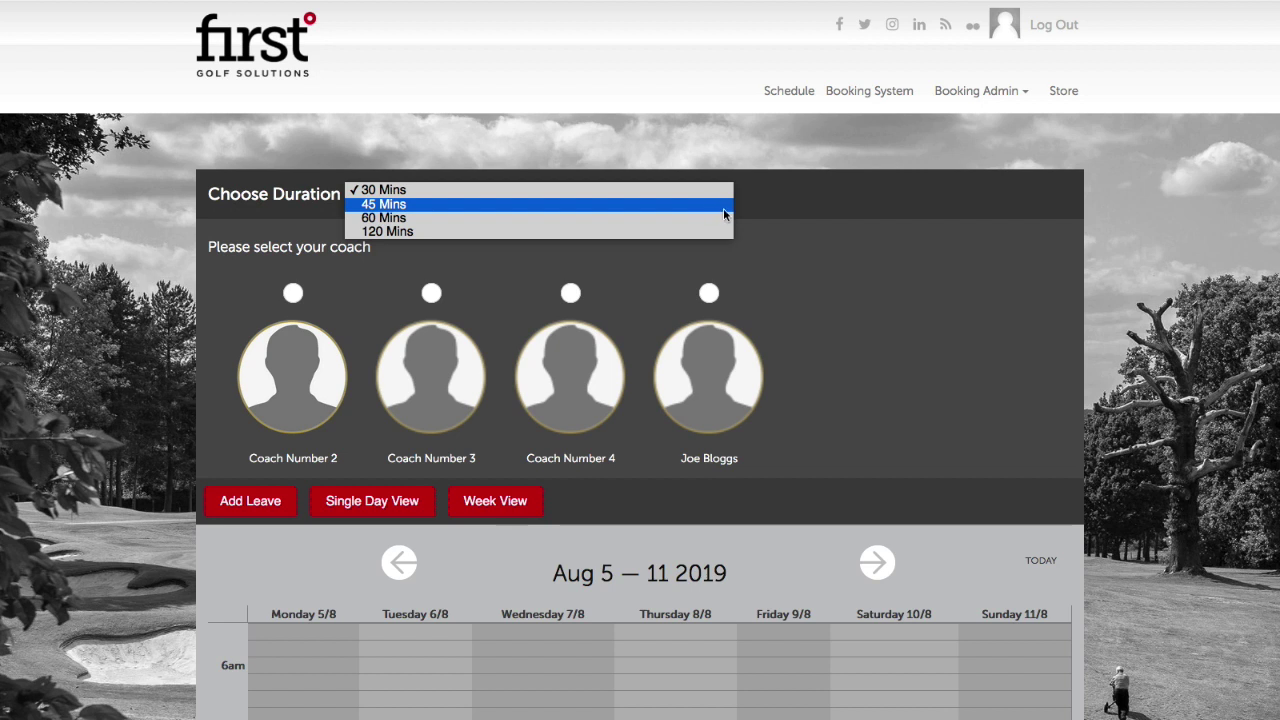
click(527, 206)
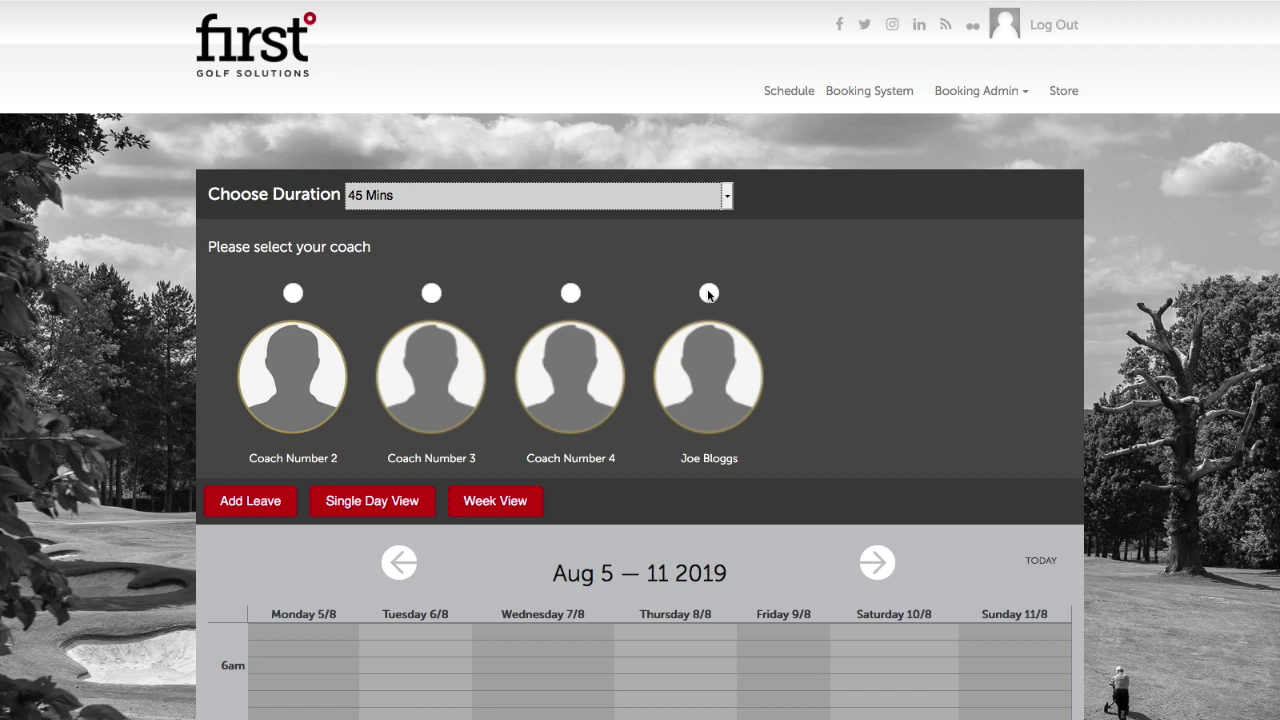
click(709, 294)
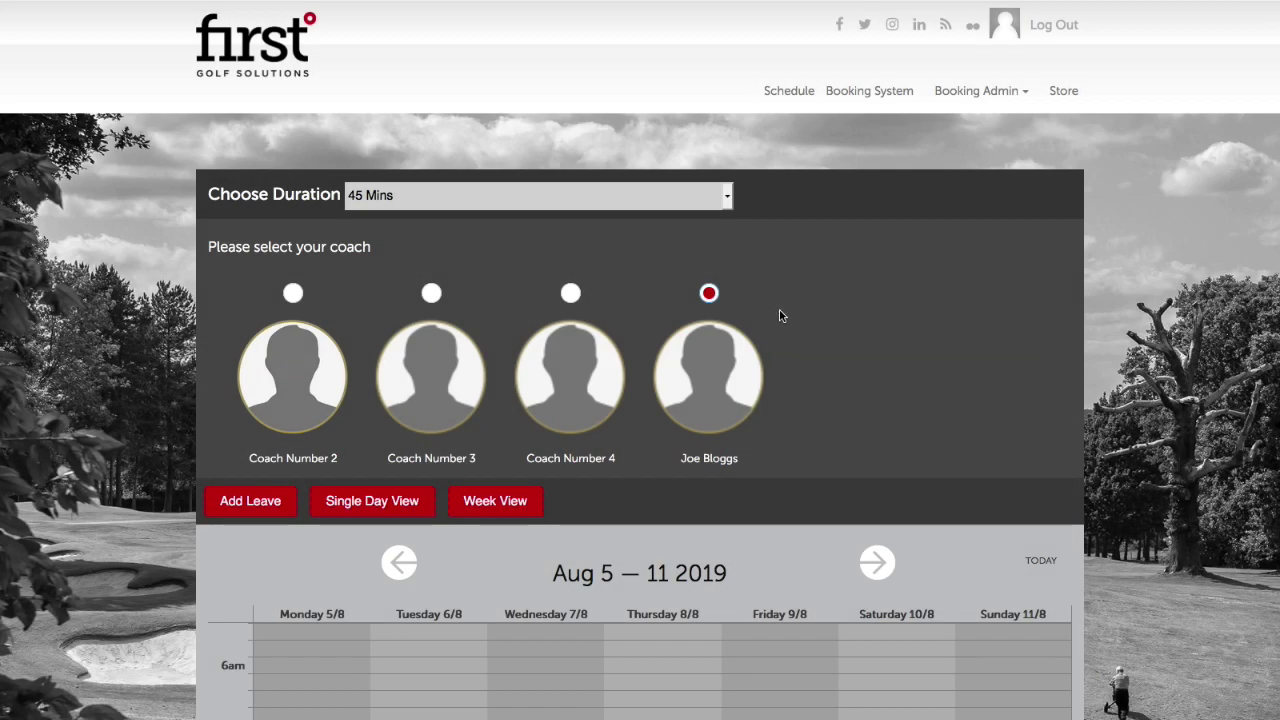
- Scroll the Aug 5–11 week's time slots, peek at the next week and return
scroll(845, 382, down, 2)
scroll(840, 395, down, 3)
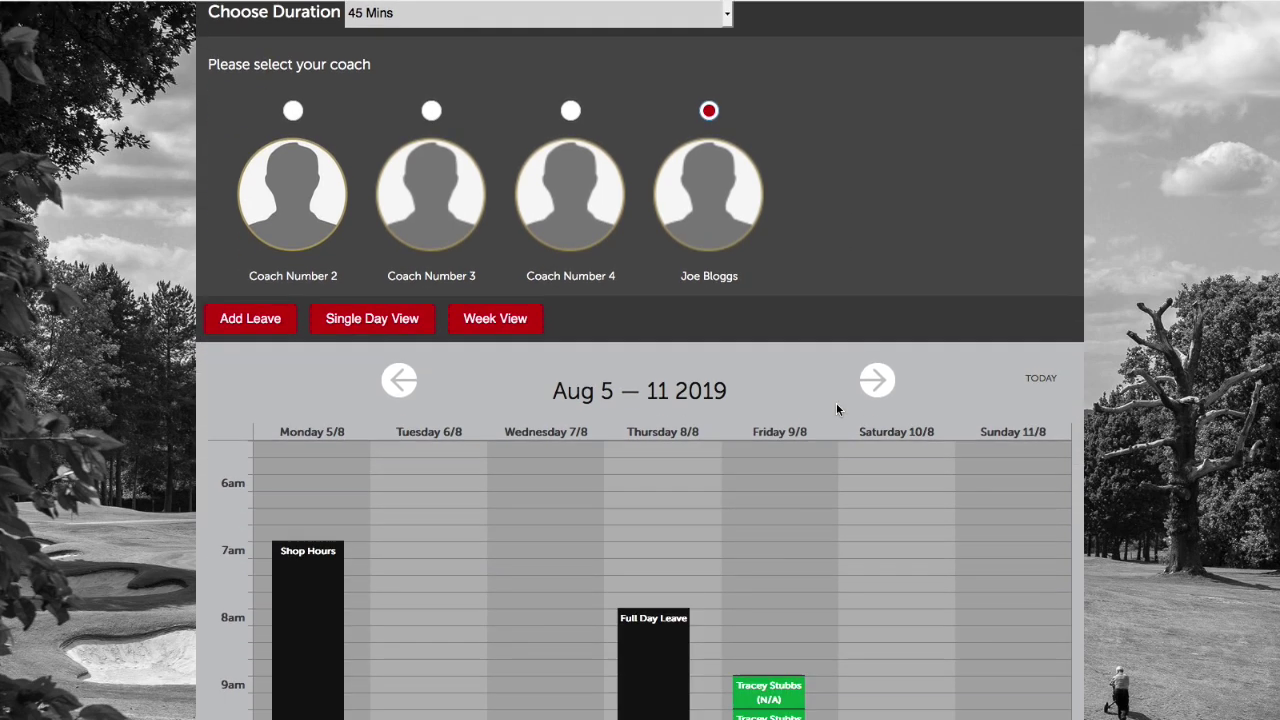
scroll(836, 403, down, 3)
scroll(836, 401, down, 2)
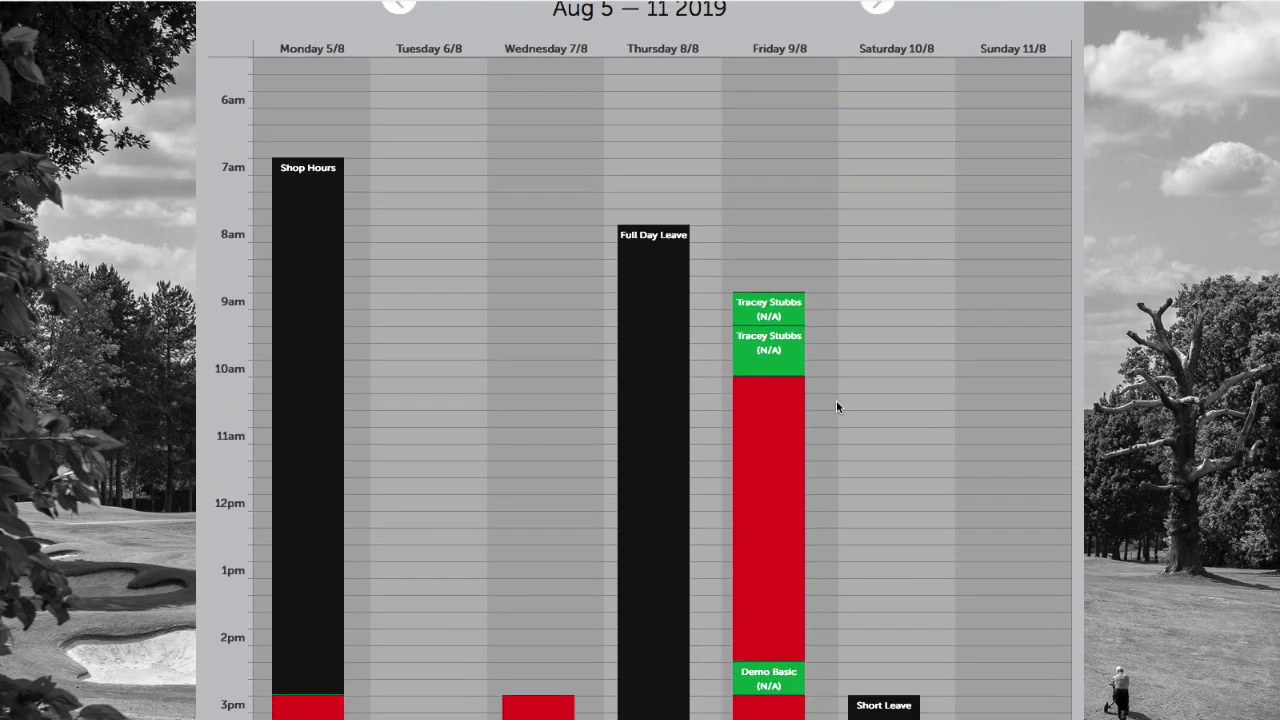
scroll(836, 400, up, 6)
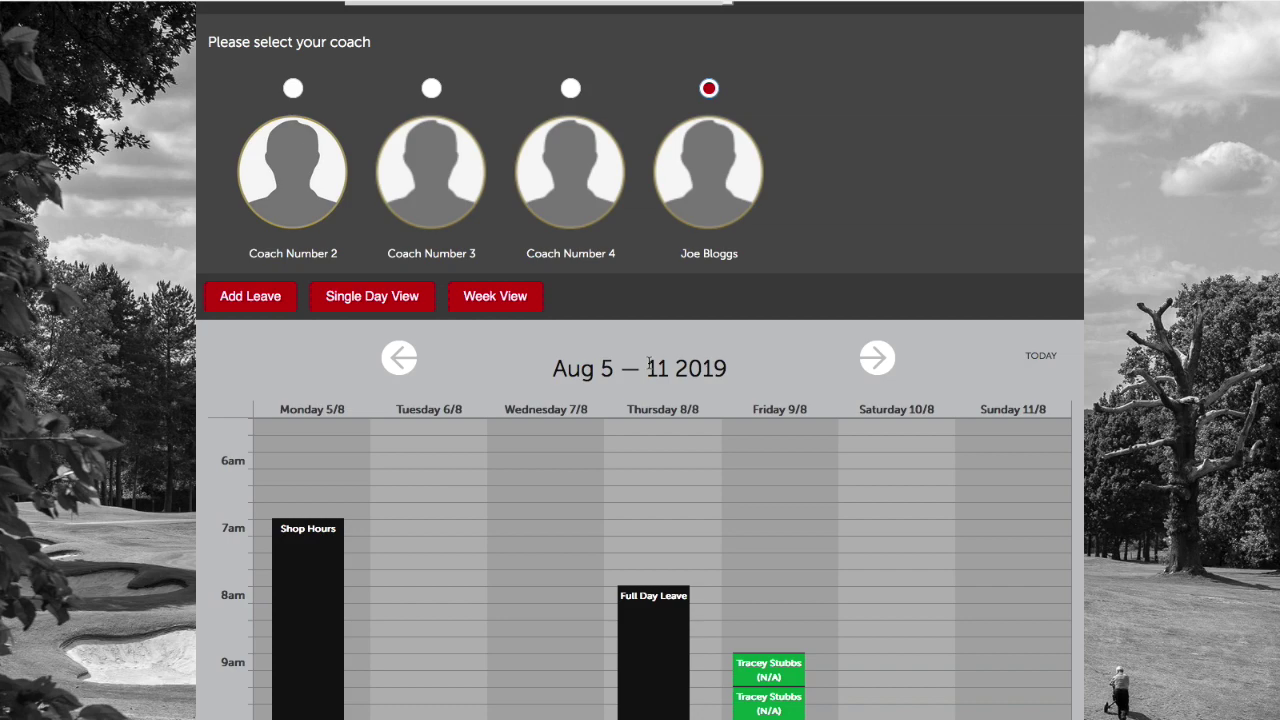
click(876, 360)
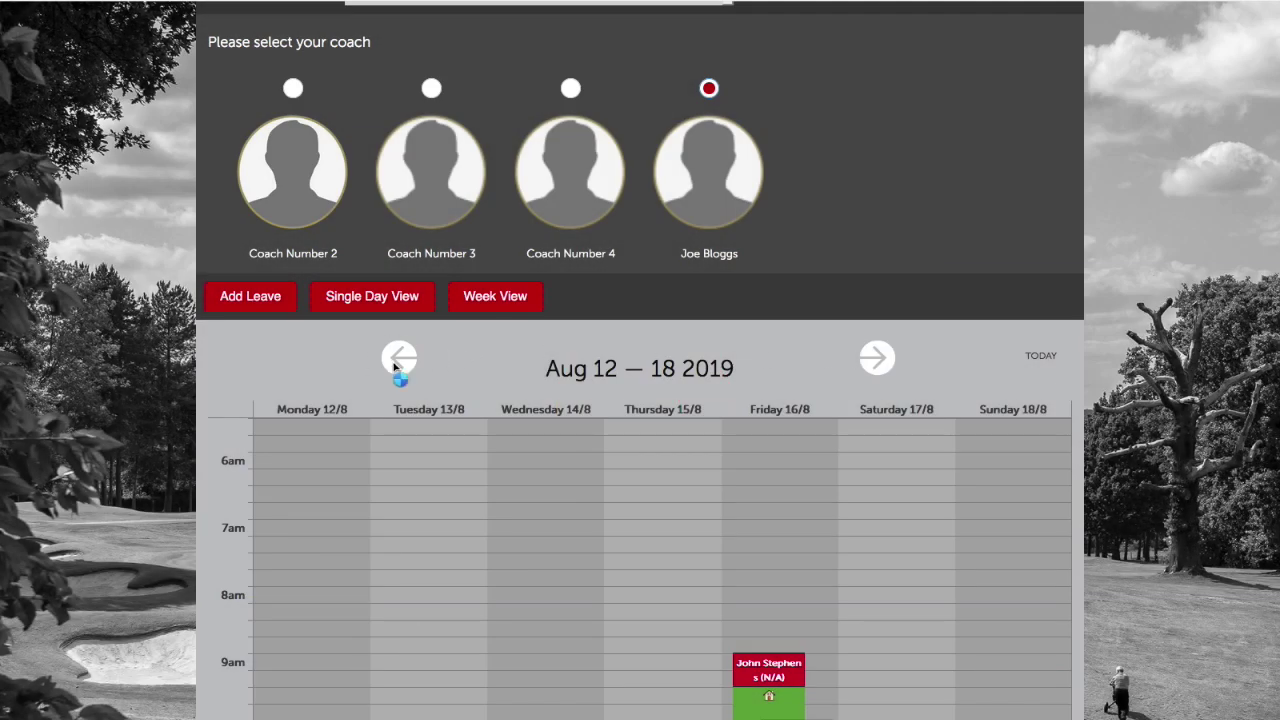
click(395, 368)
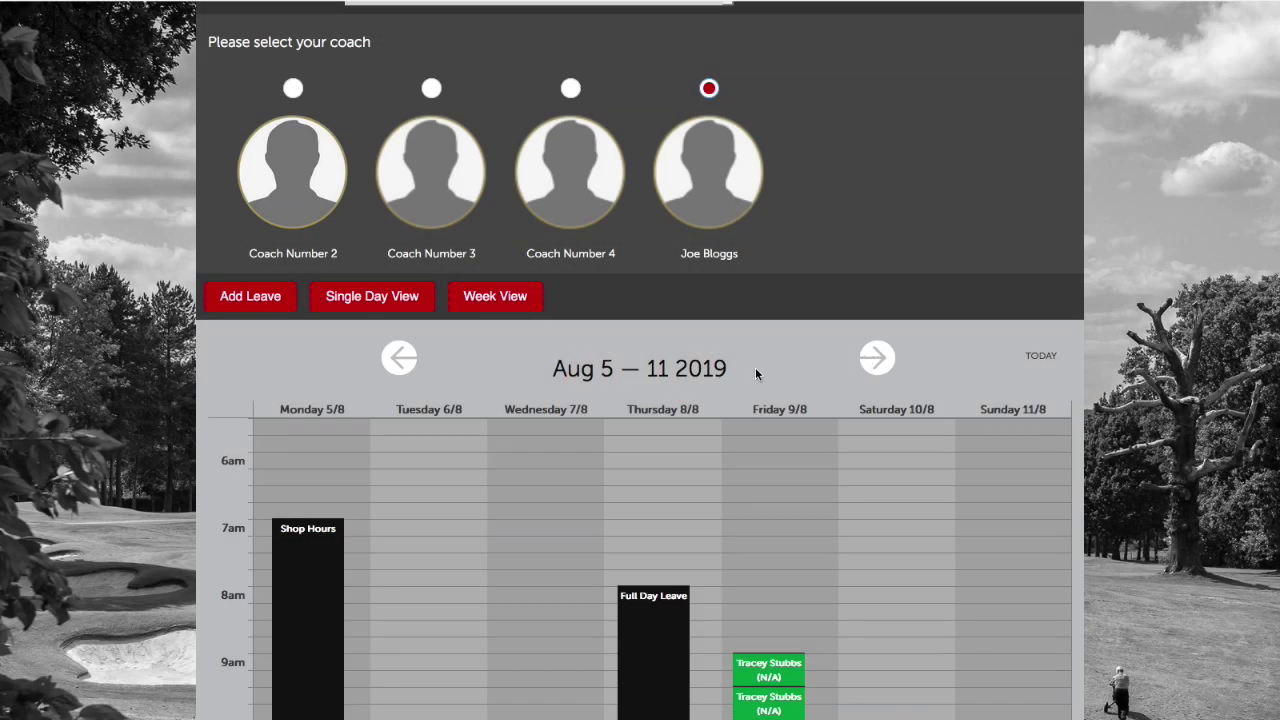
scroll(760, 366, down, 2)
- Move to Aug 12–18 2019 and scroll through its open 45-minute slots
click(870, 243)
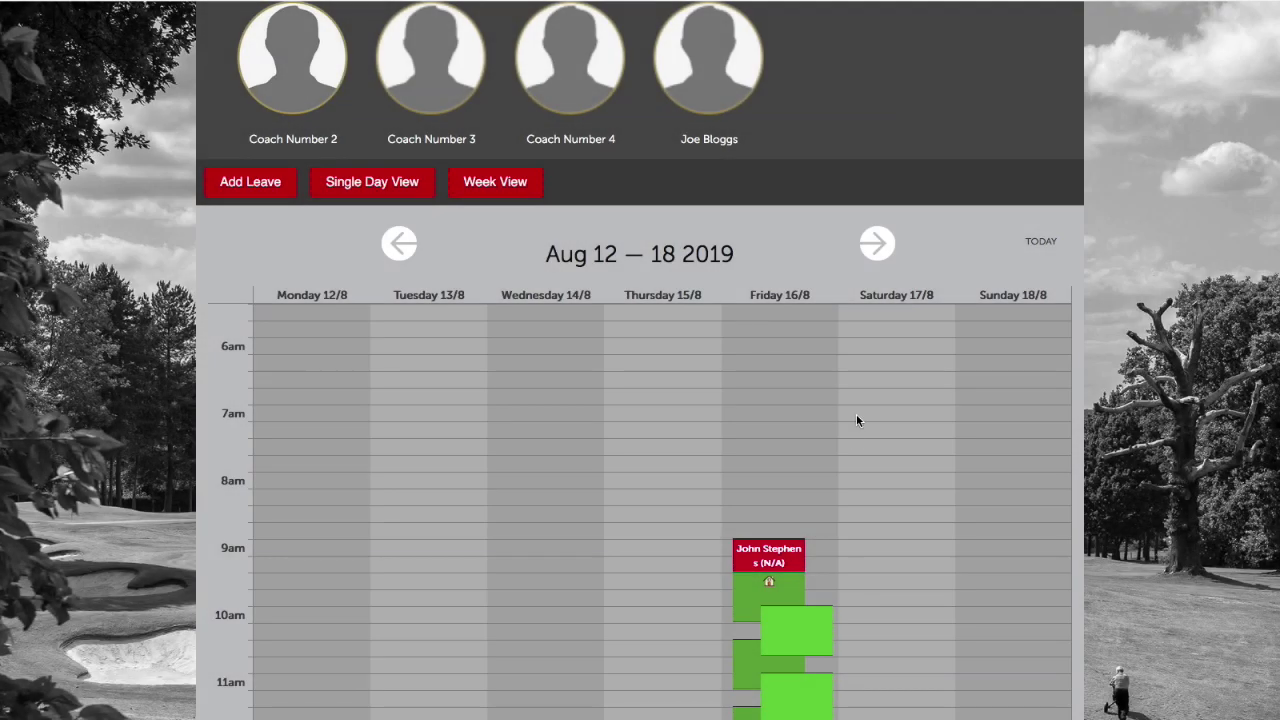
scroll(852, 435, down, 4)
scroll(852, 433, down, 2)
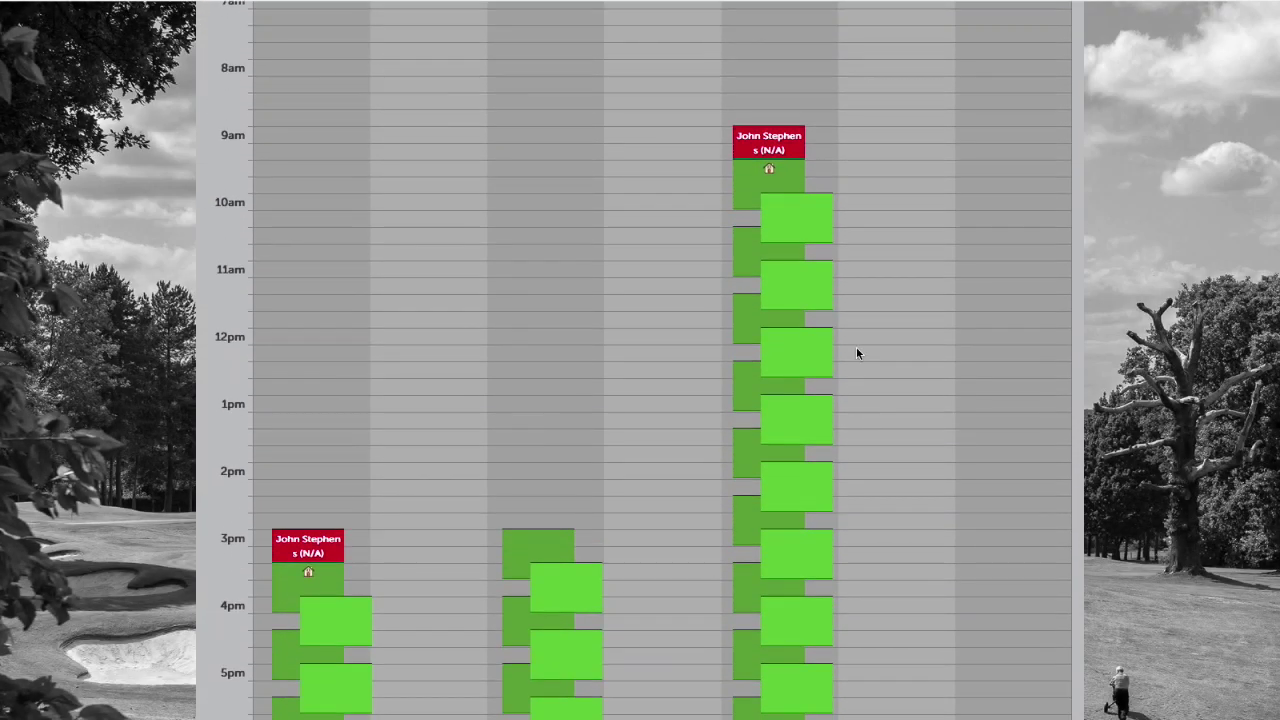
scroll(841, 345, up, 4)
scroll(841, 345, down, 5)
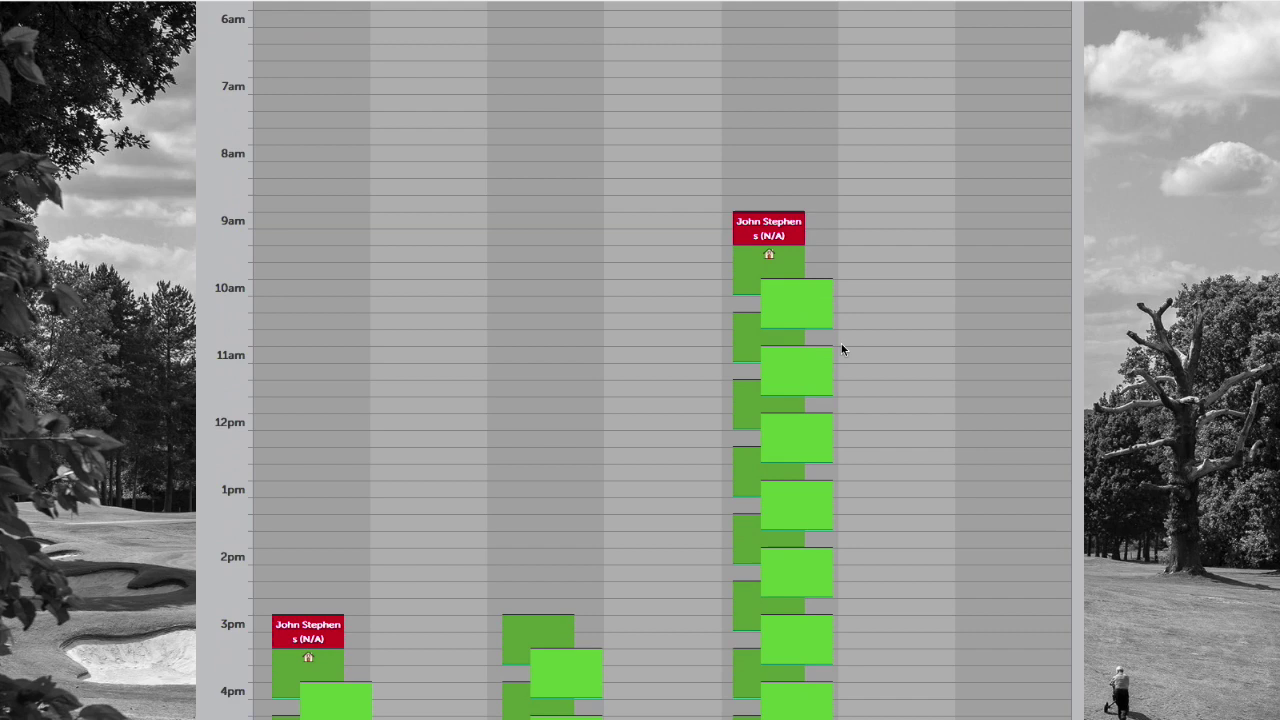
scroll(841, 345, down, 5)
scroll(842, 348, down, 3)
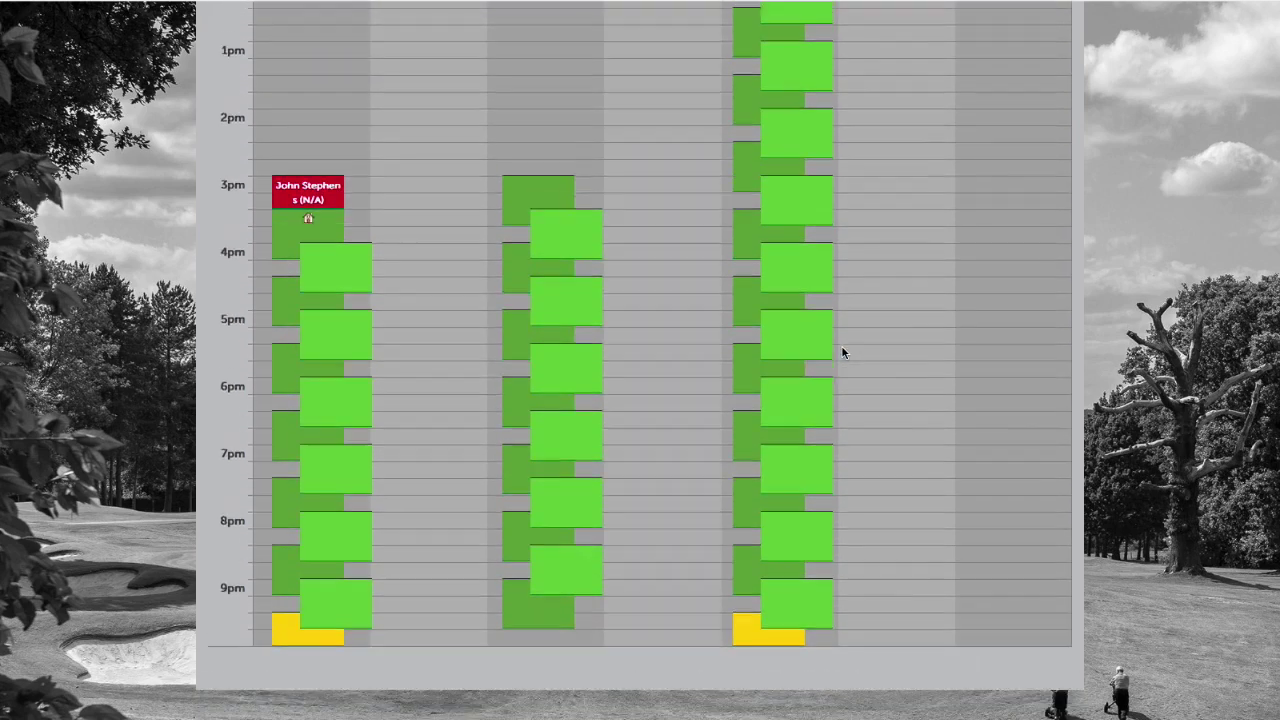
scroll(842, 348, up, 8)
scroll(842, 350, up, 3)
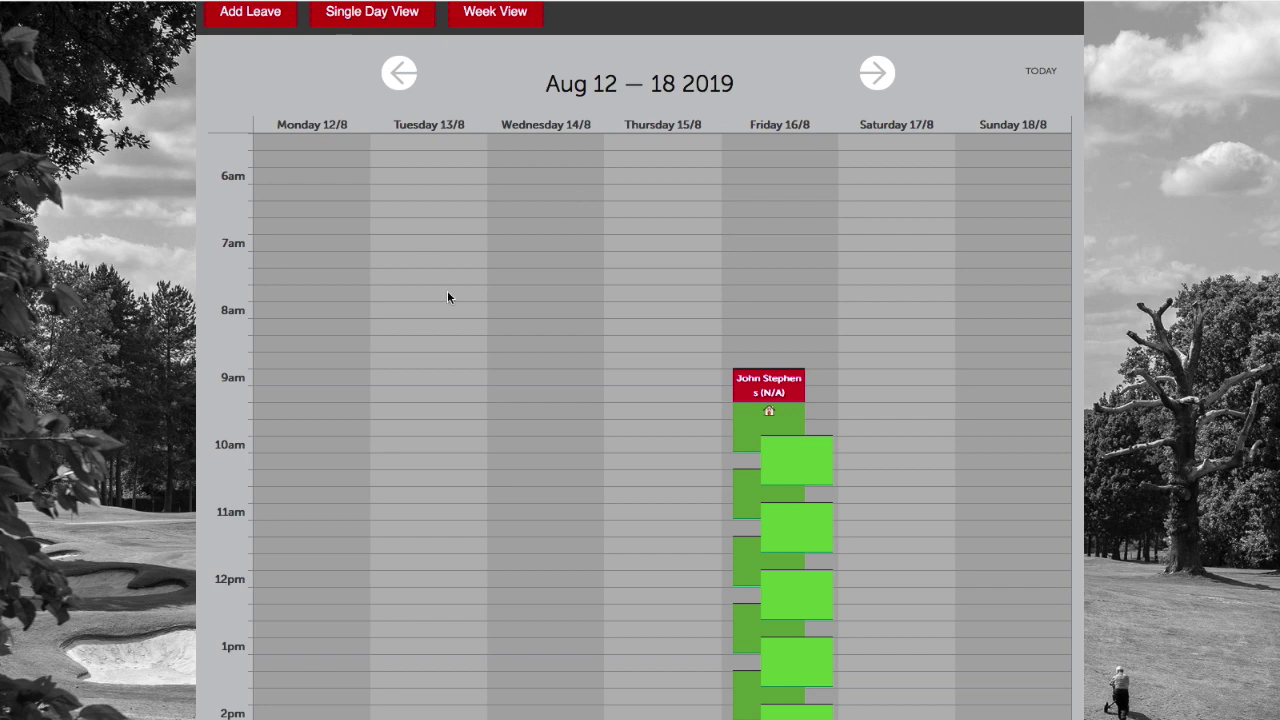
scroll(447, 292, down, 4)
scroll(450, 361, down, 2)
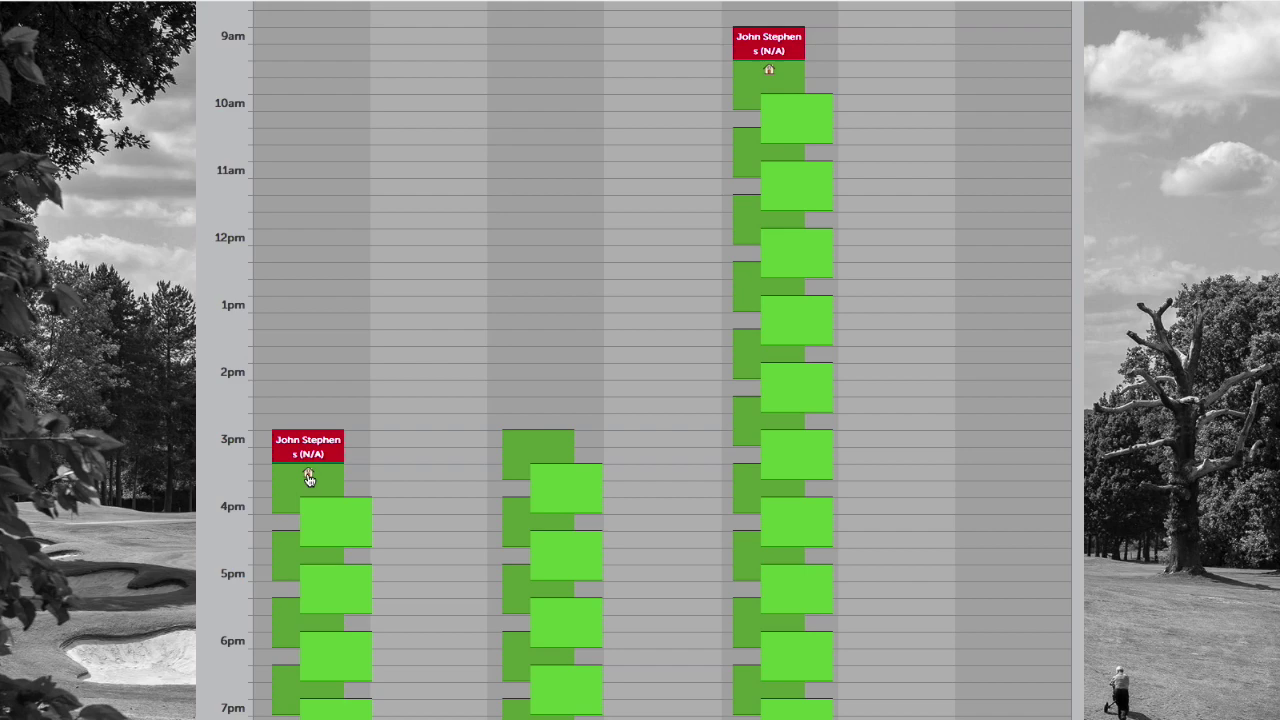
scroll(394, 460, down, 3)
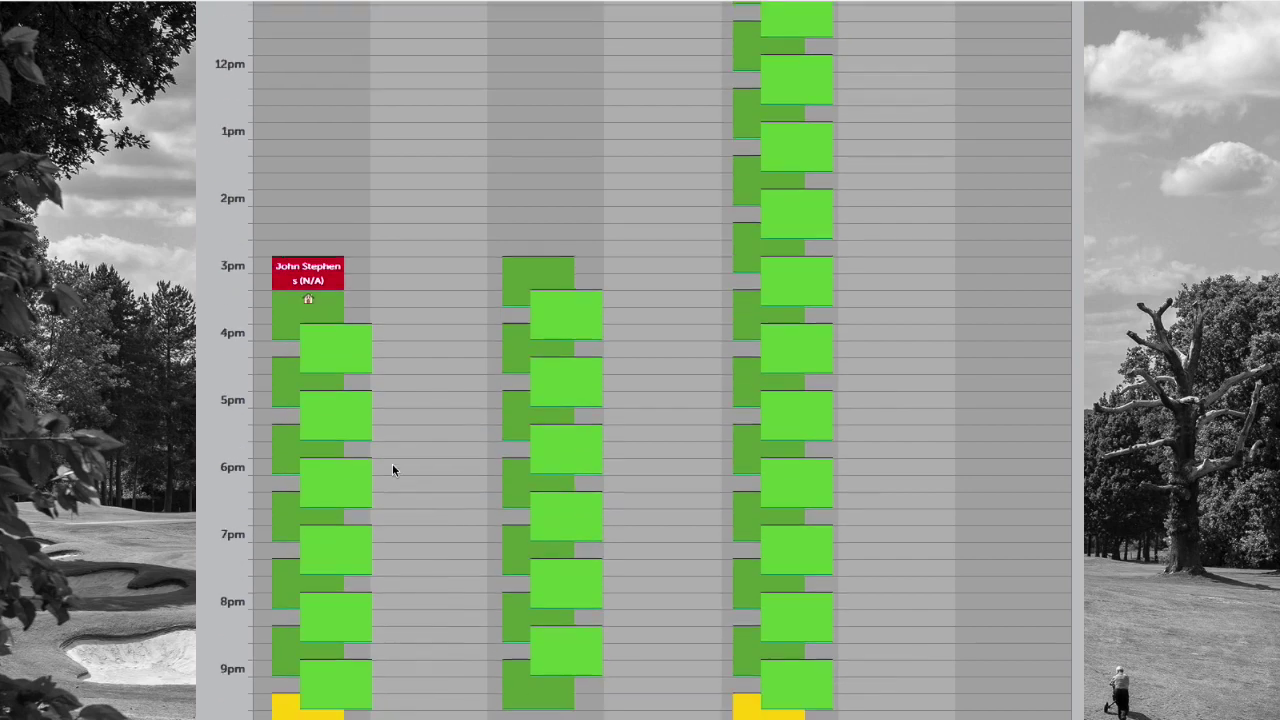
scroll(392, 470, down, 2)
scroll(392, 470, up, 10)
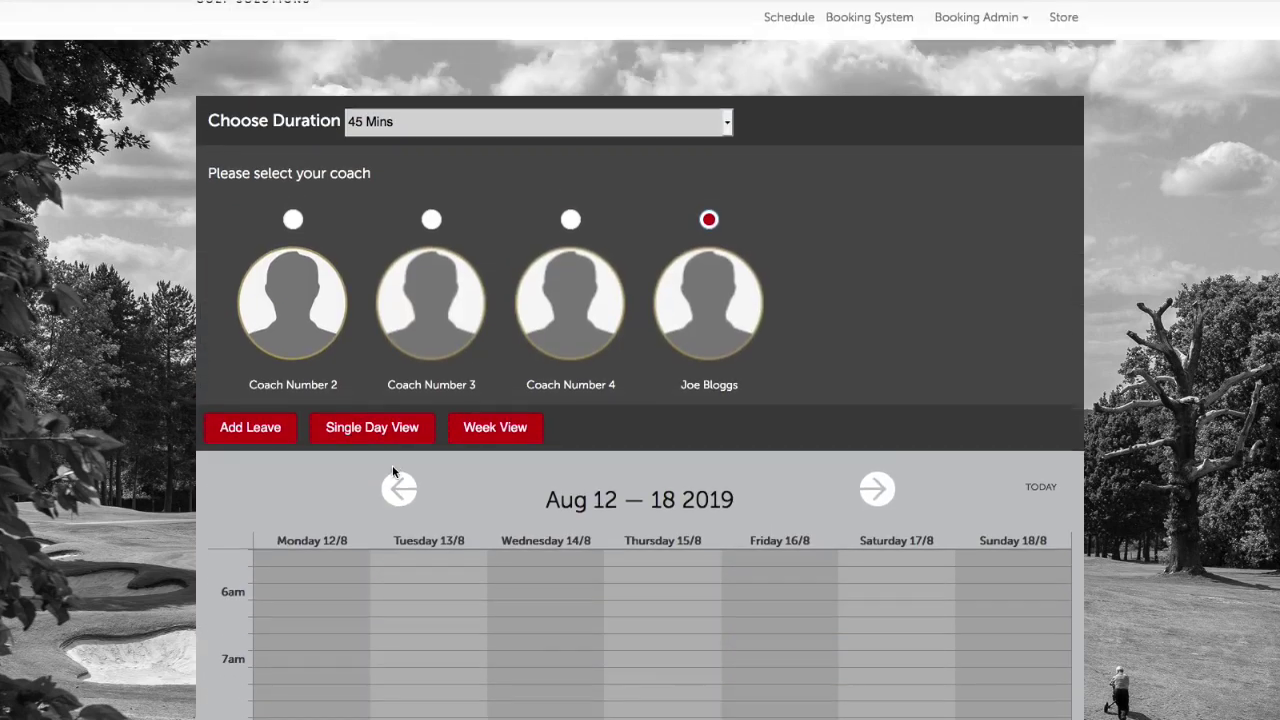
- Check the Aug 19–25 week, then step back to Aug 5–11 and scroll its slots
scroll(799, 276, down, 3)
click(872, 289)
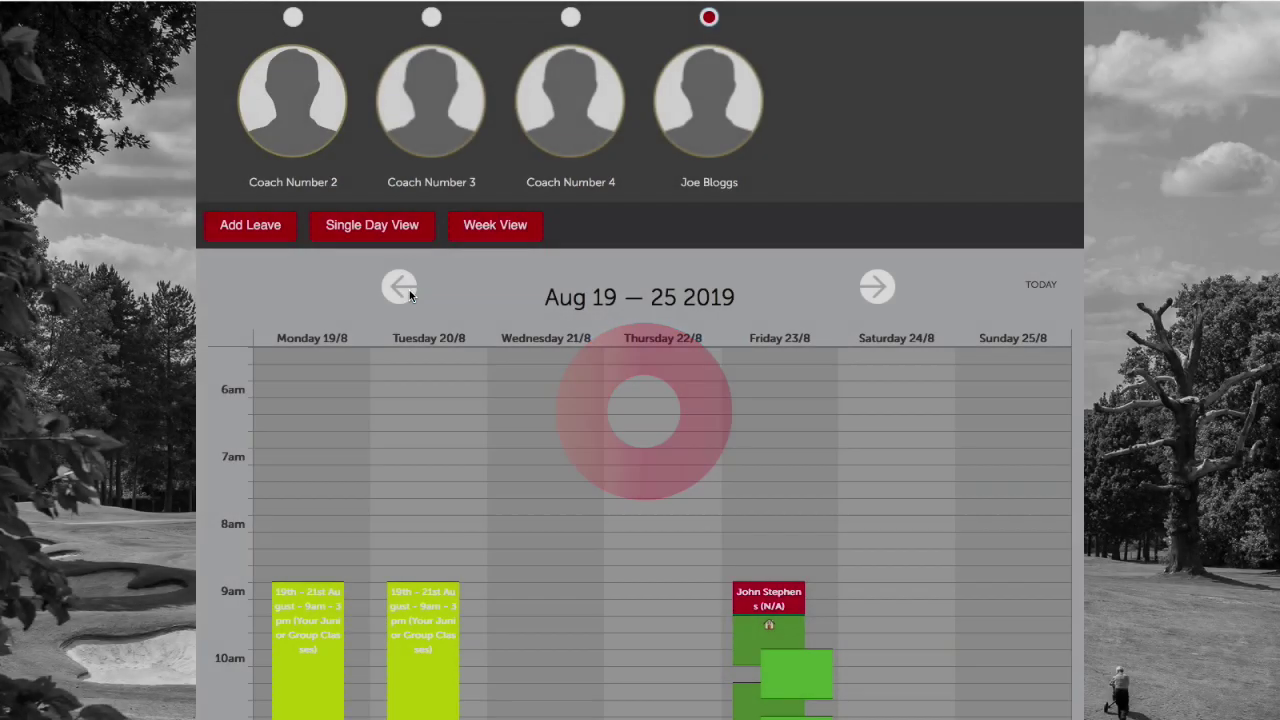
click(409, 291)
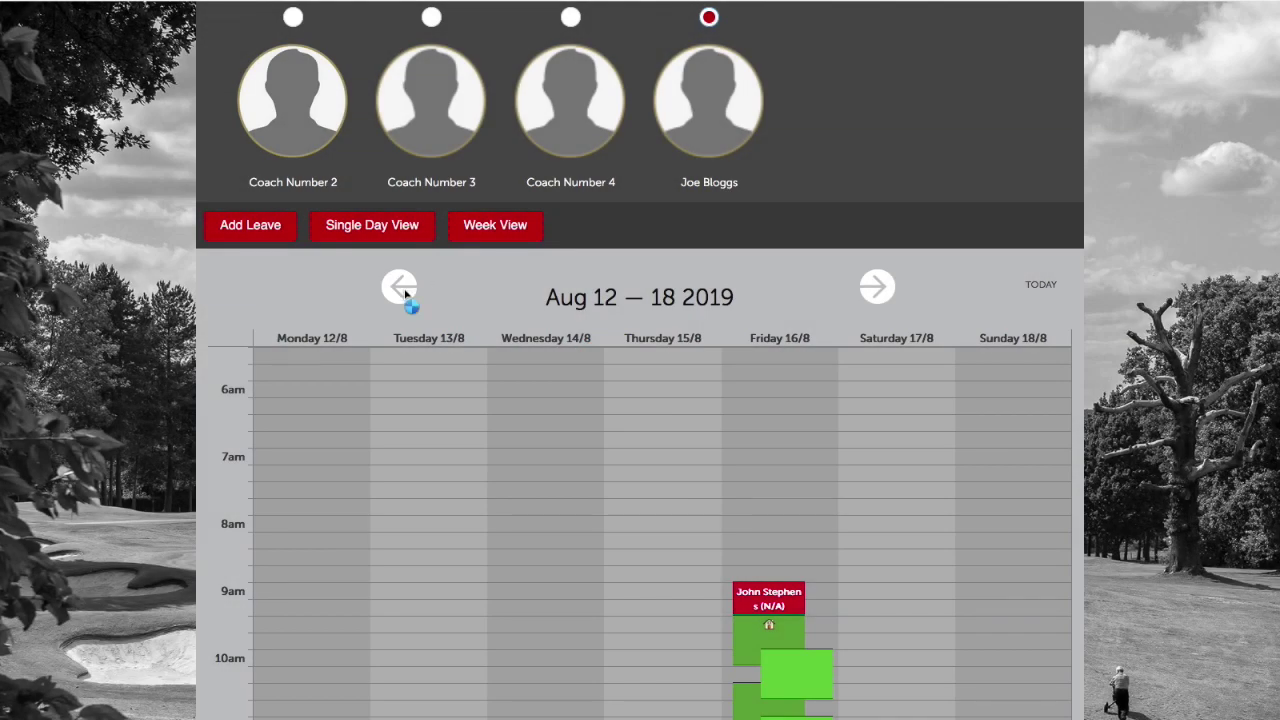
click(404, 291)
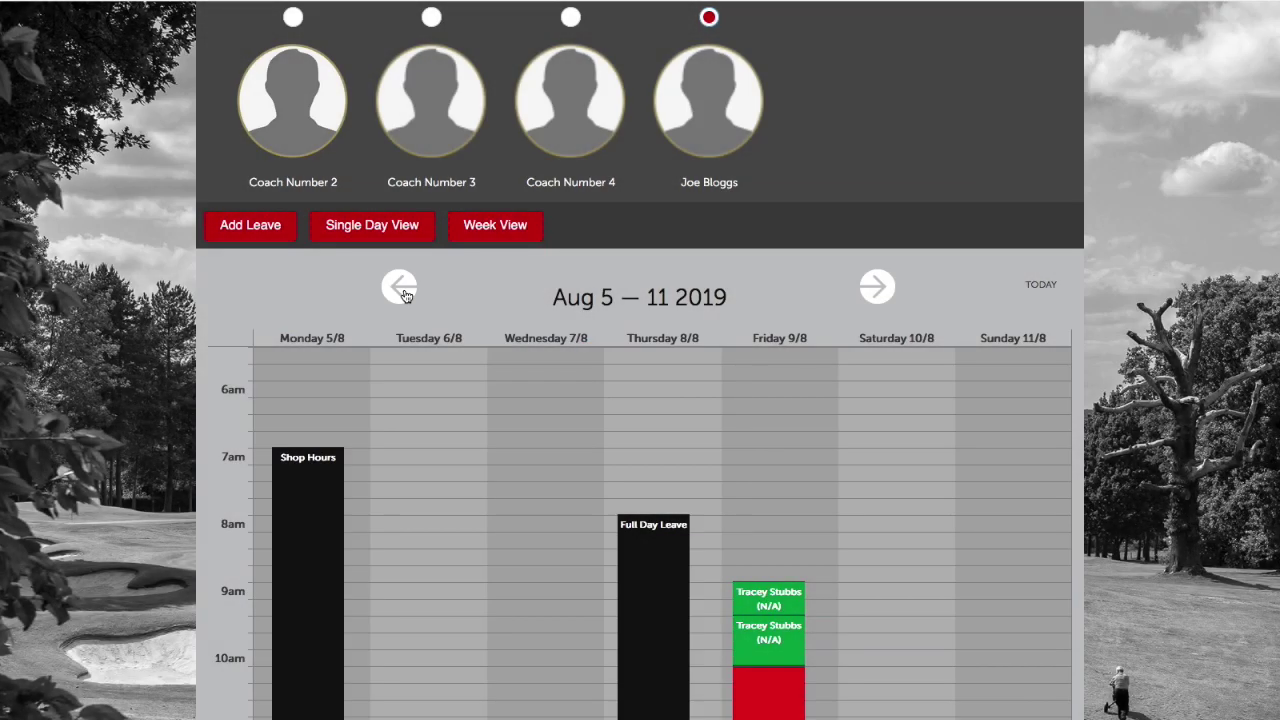
scroll(778, 535, down, 3)
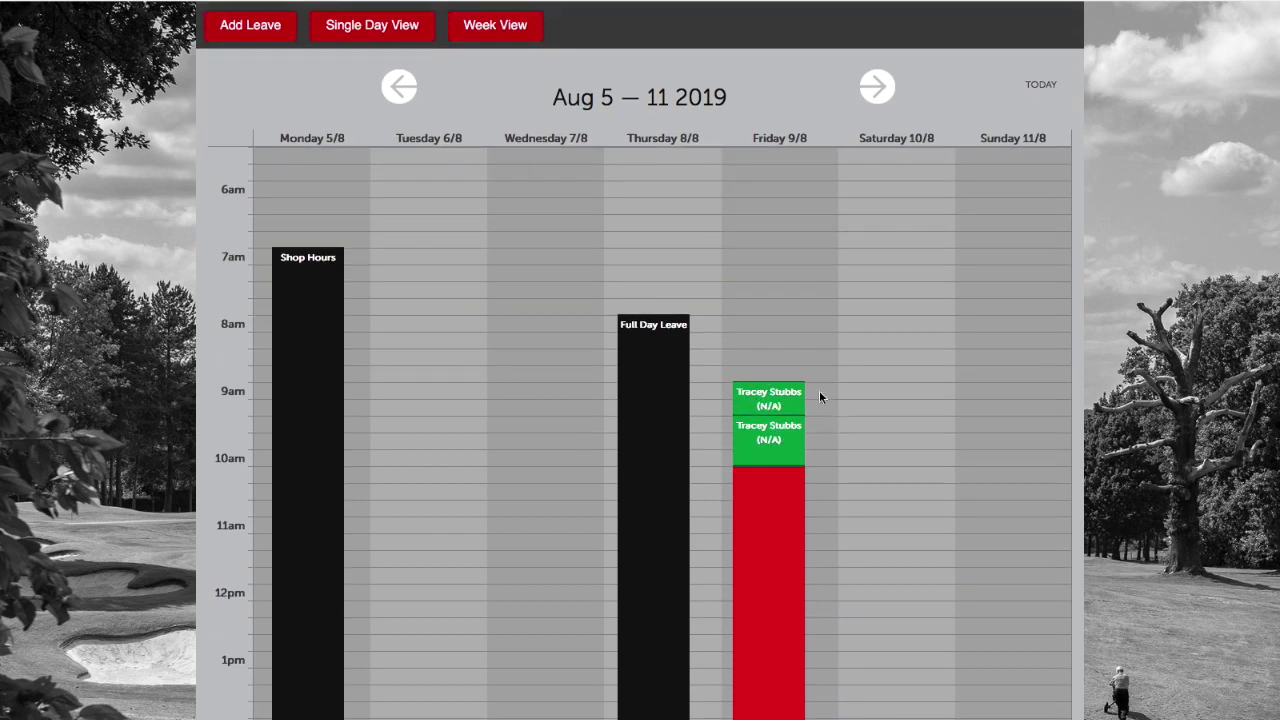
scroll(790, 450, down, 2)
scroll(790, 450, down, 1)
scroll(789, 450, down, 2)
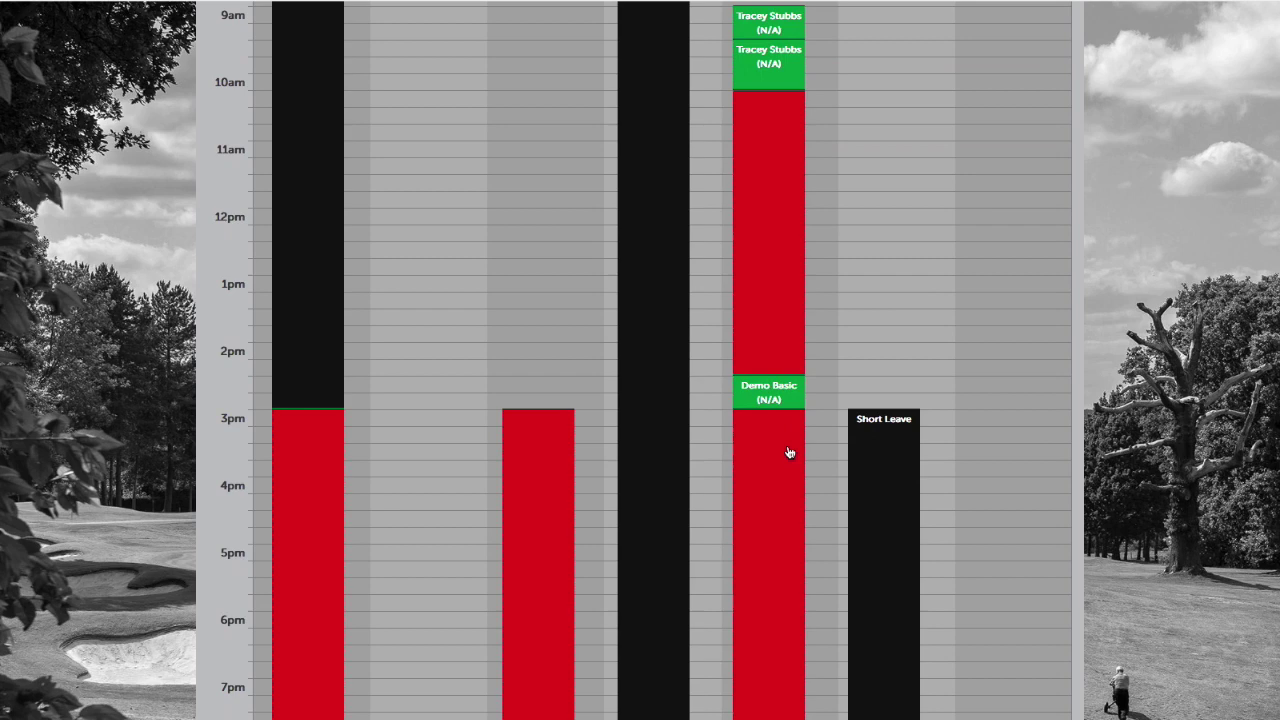
scroll(790, 450, up, 4)
scroll(788, 452, up, 4)
scroll(788, 448, up, 2)
scroll(789, 442, down, 3)
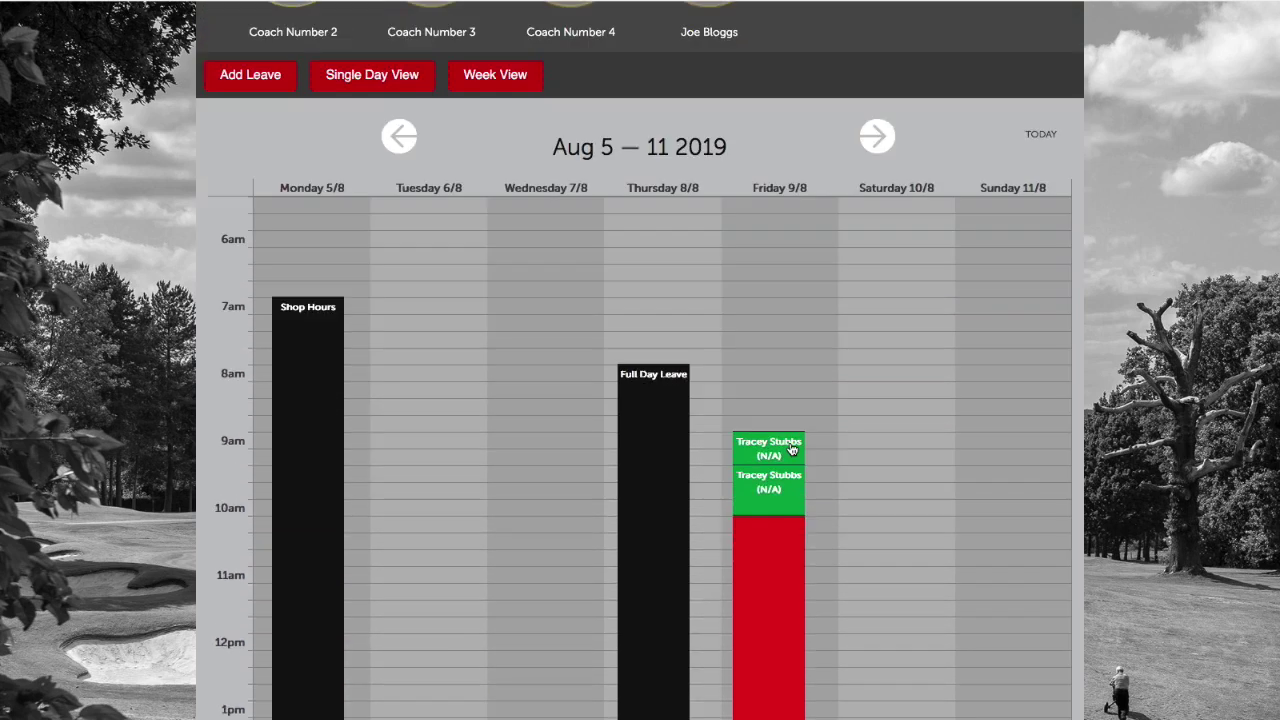
scroll(780, 446, down, 2)
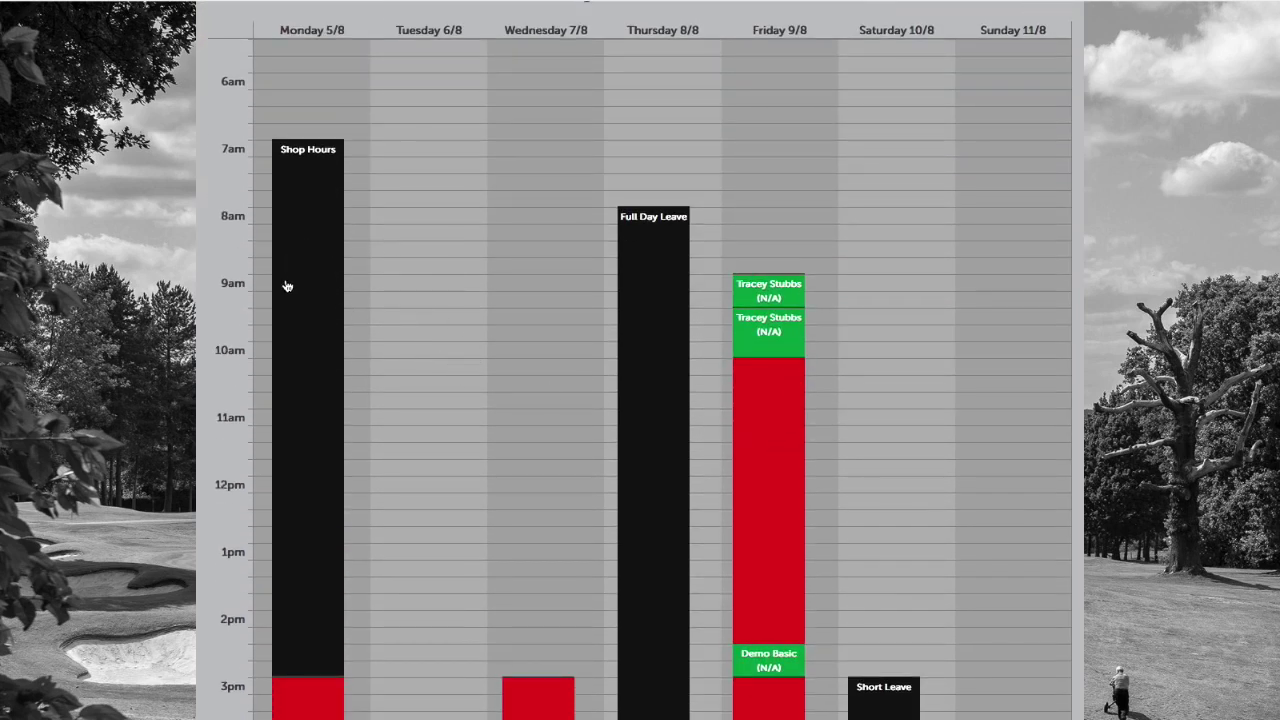
scroll(632, 366, down, 1)
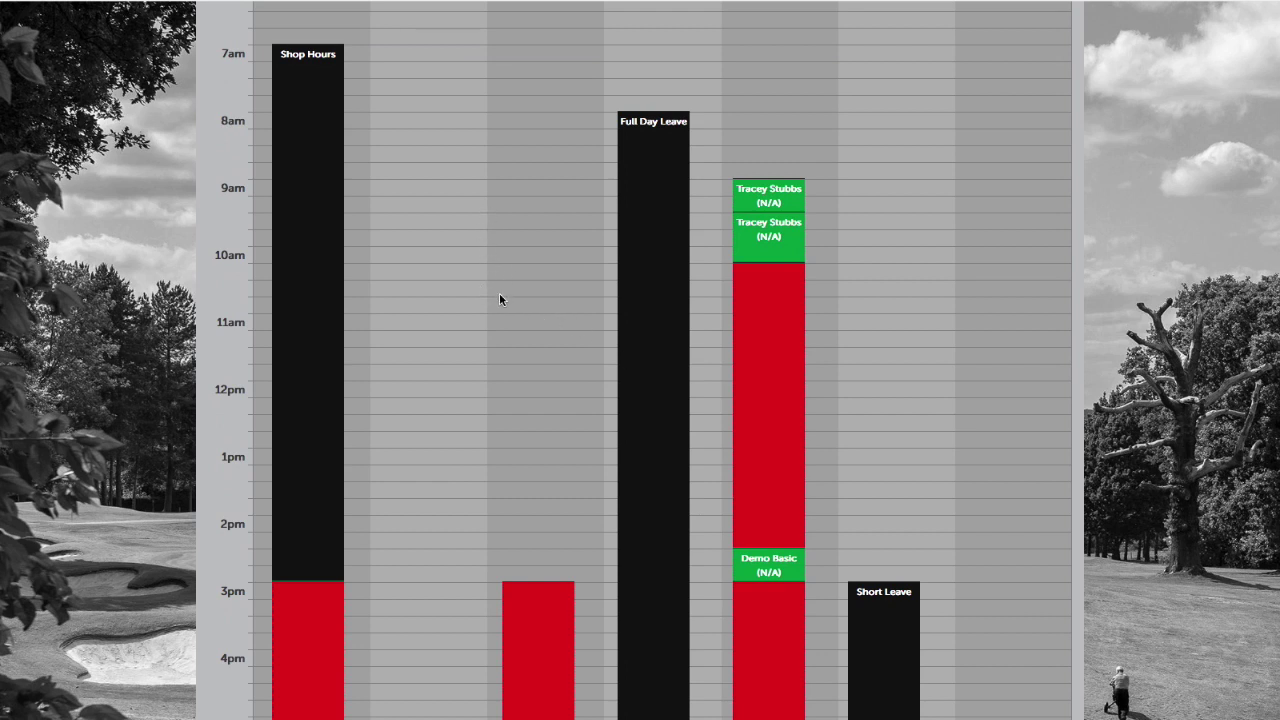
scroll(527, 308, up, 1)
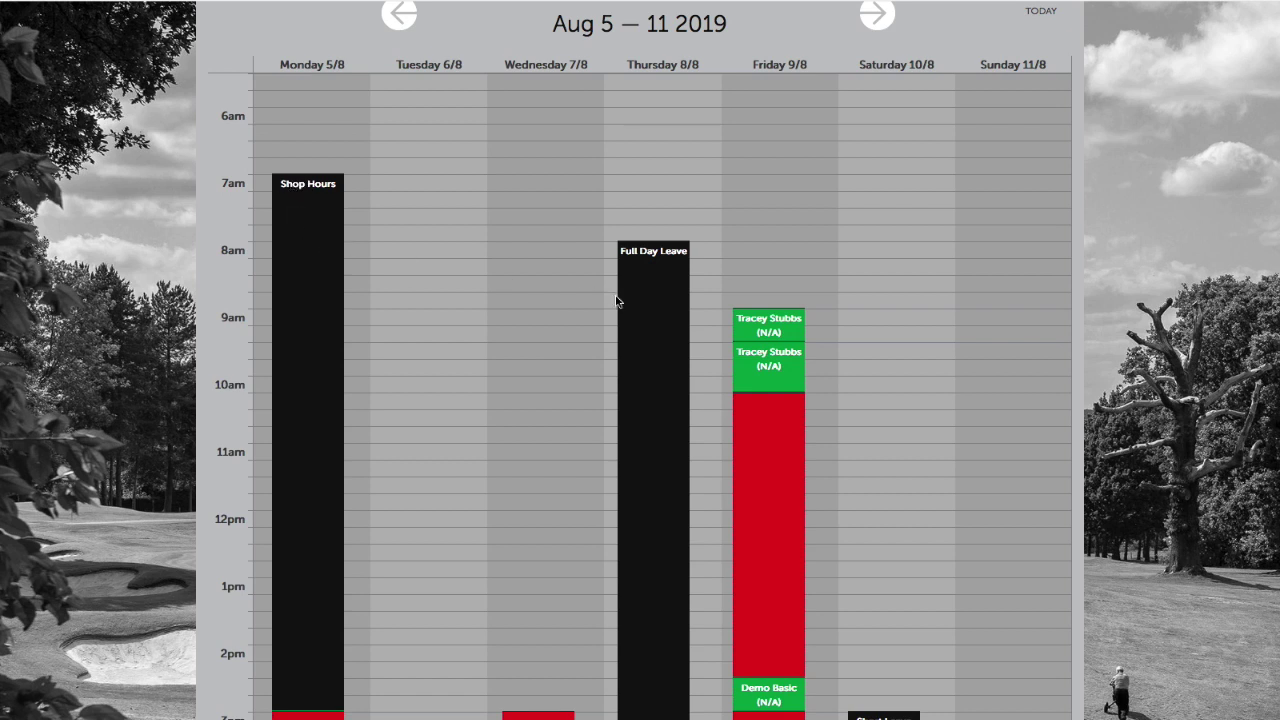
scroll(714, 337, down, 1)
scroll(630, 215, up, 1)
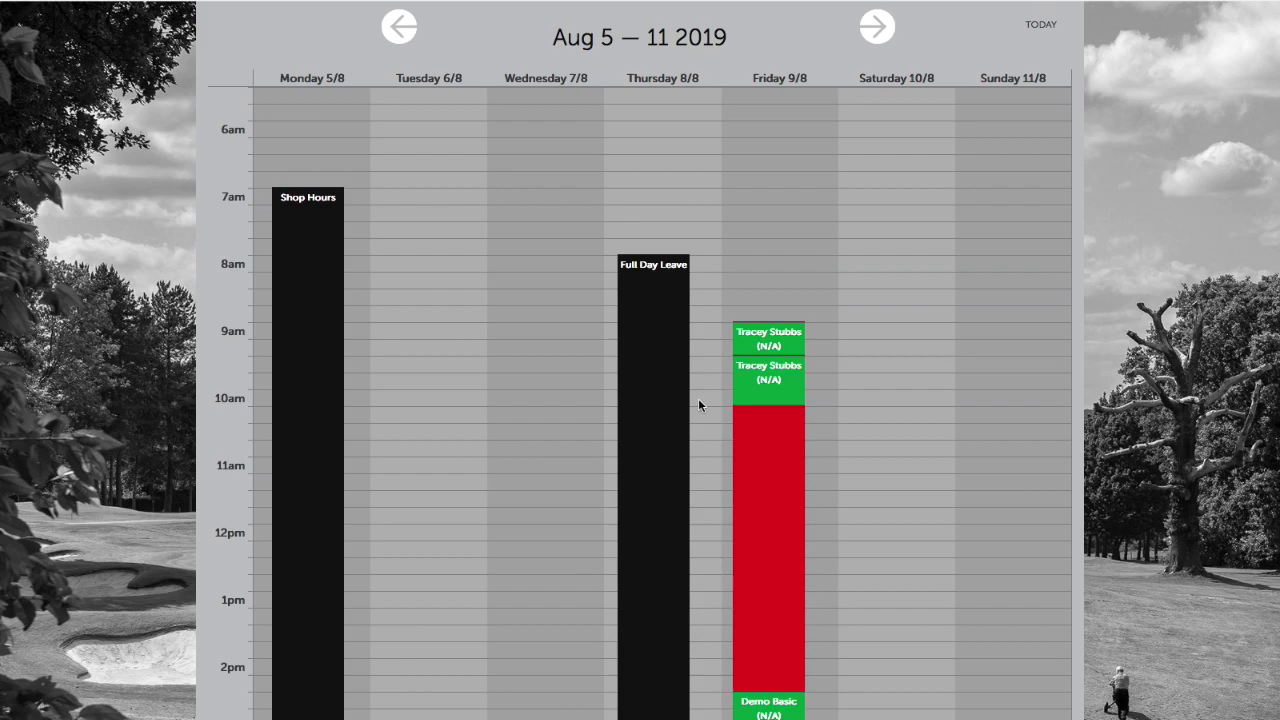
- Return to Aug 12–18 2019 and scroll to Friday 16/8's open morning slots
click(873, 39)
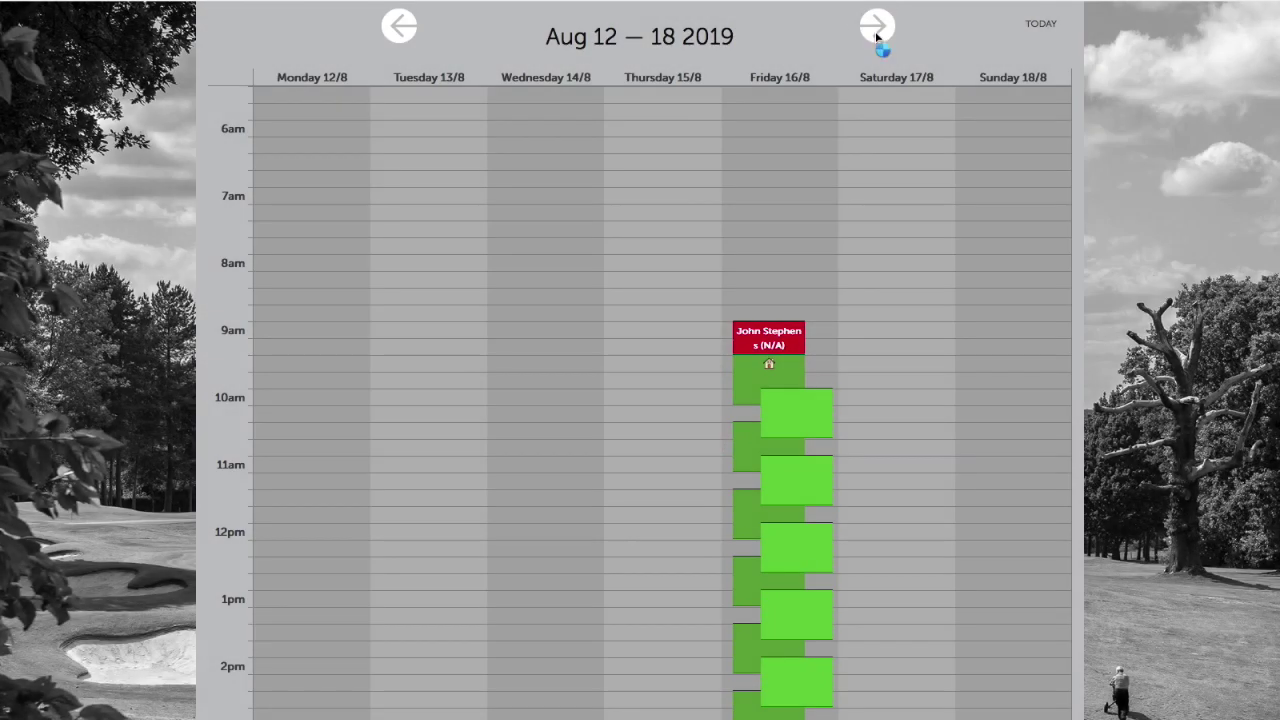
click(875, 36)
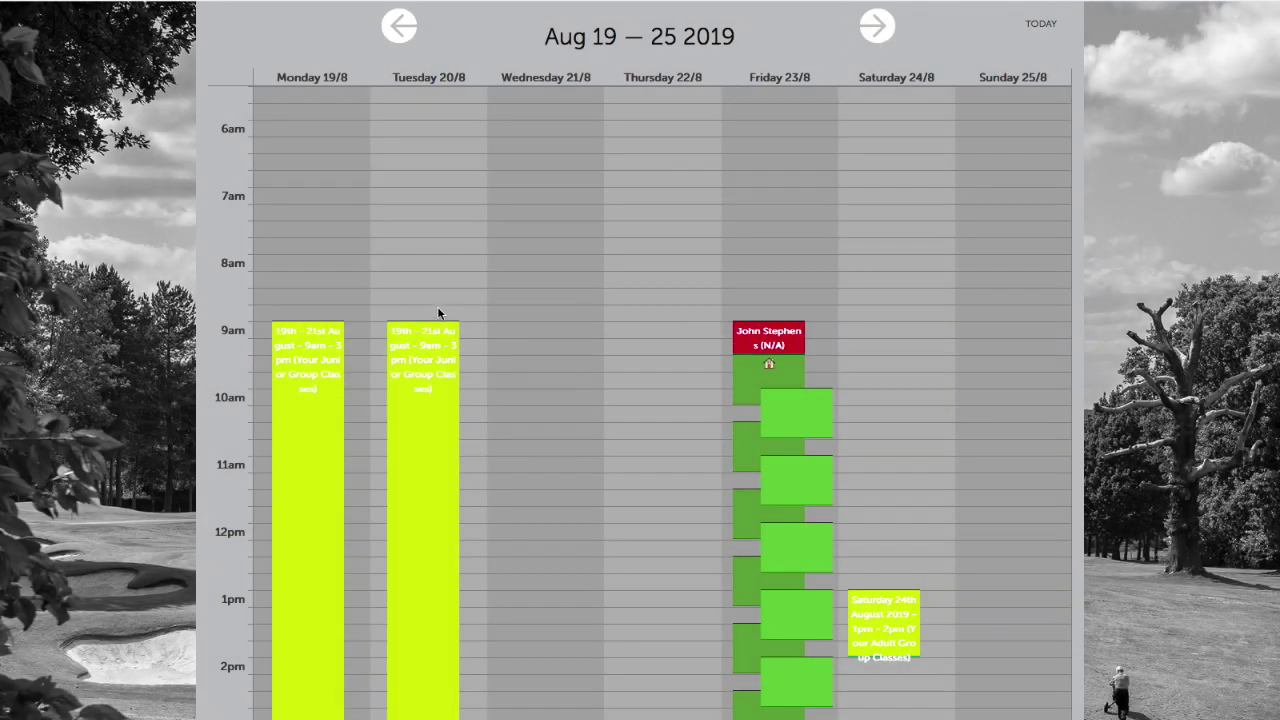
scroll(450, 315, down, 2)
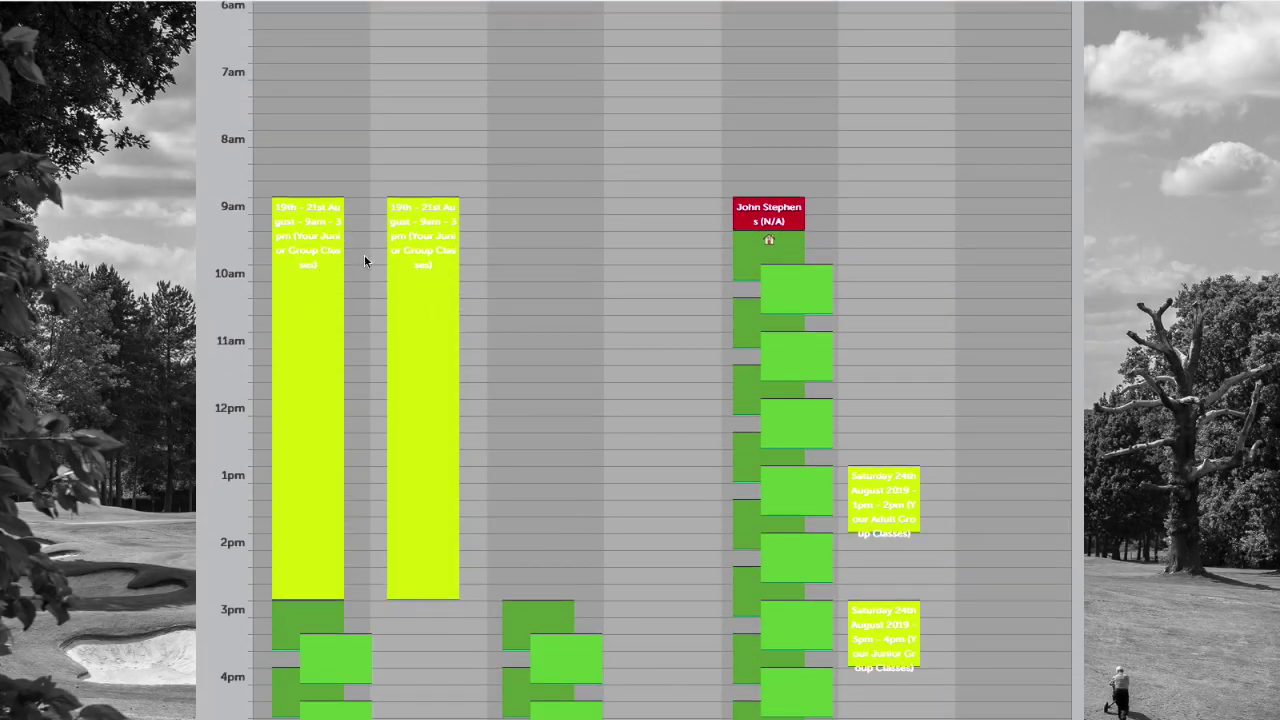
scroll(452, 184, up, 3)
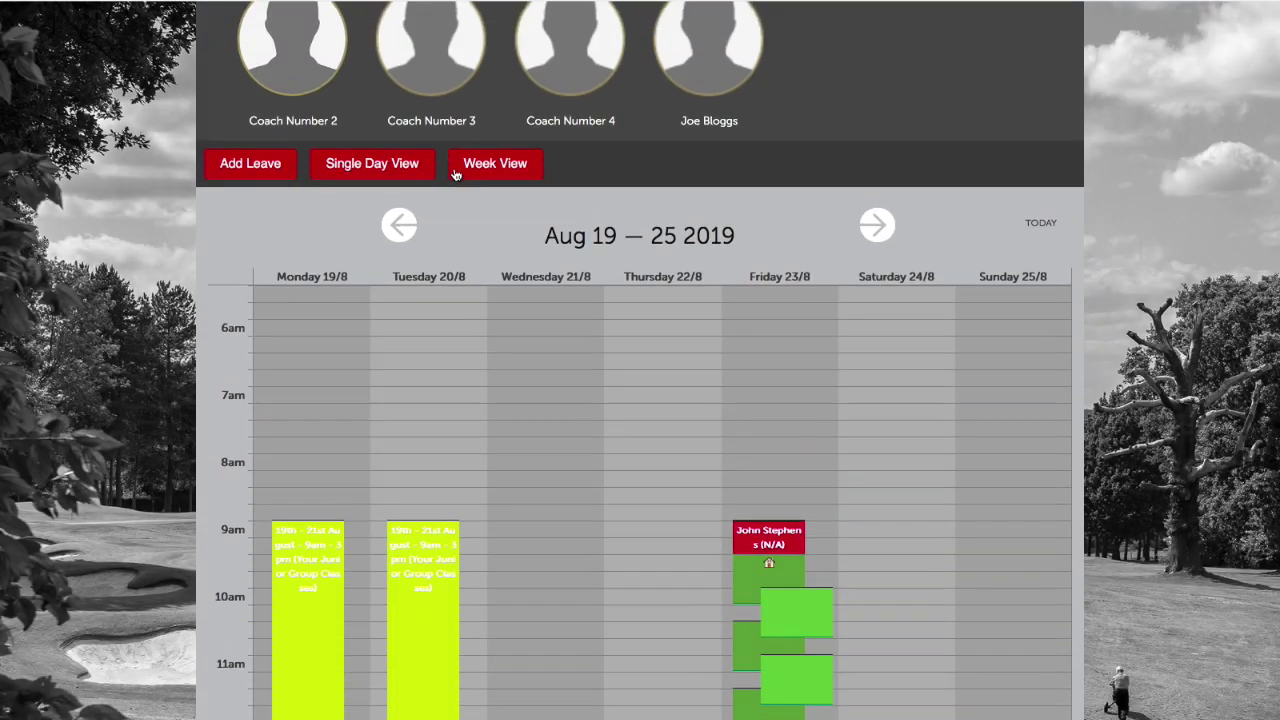
click(403, 228)
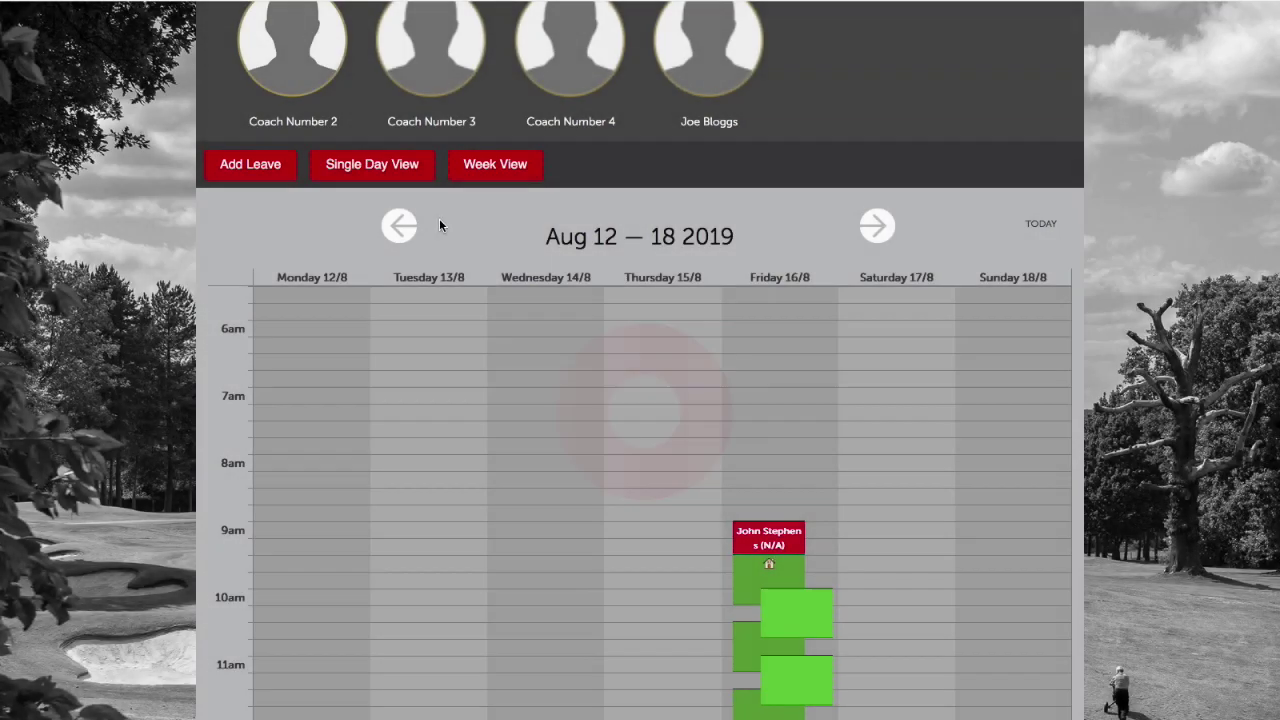
click(399, 242)
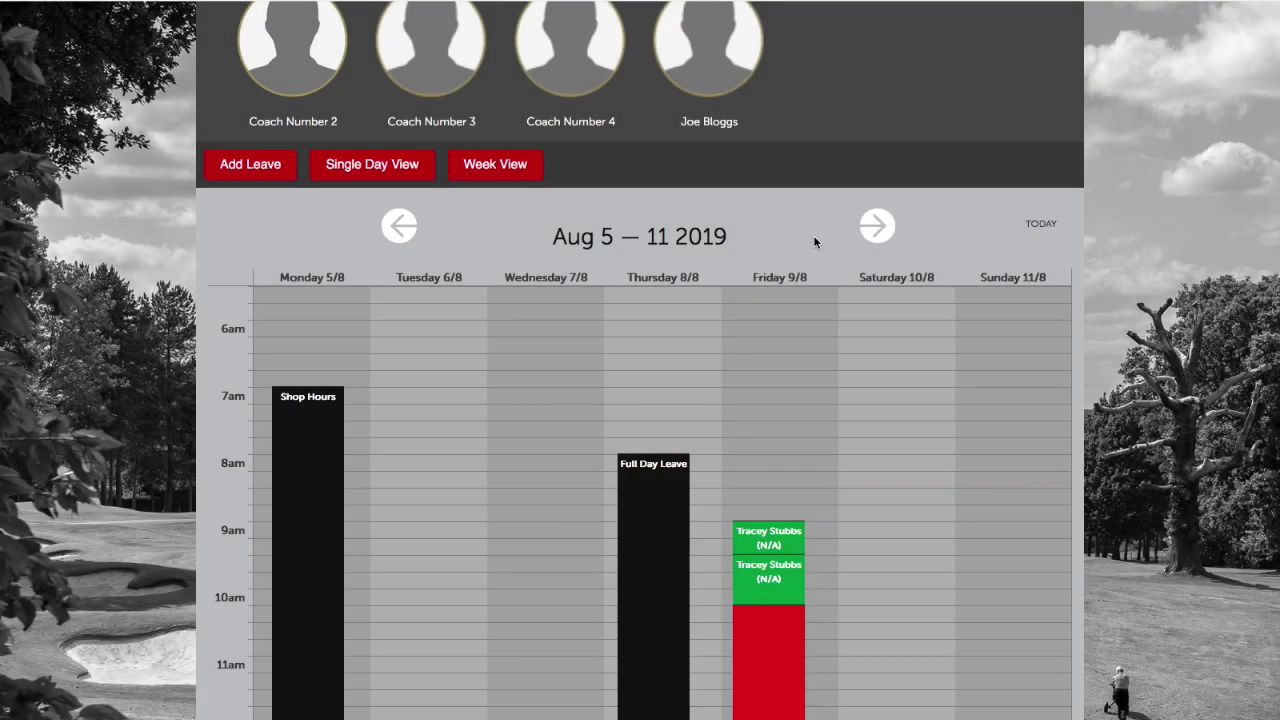
click(895, 224)
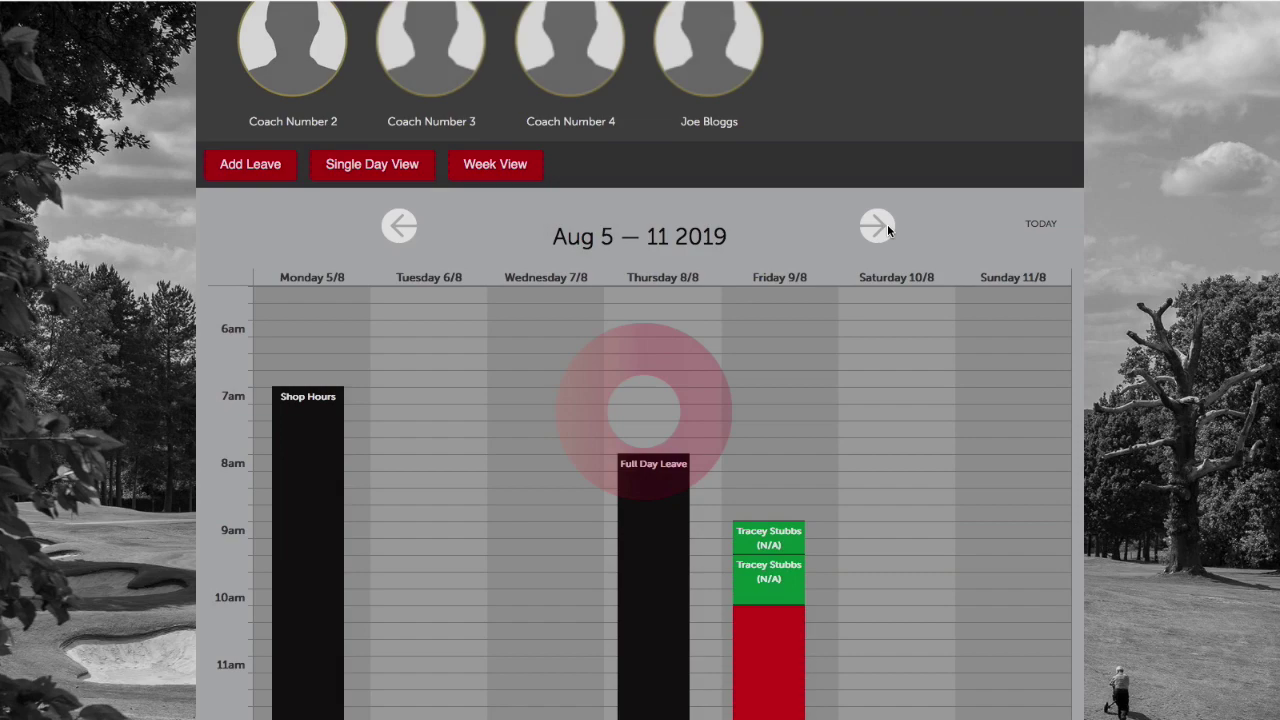
scroll(872, 318, down, 2)
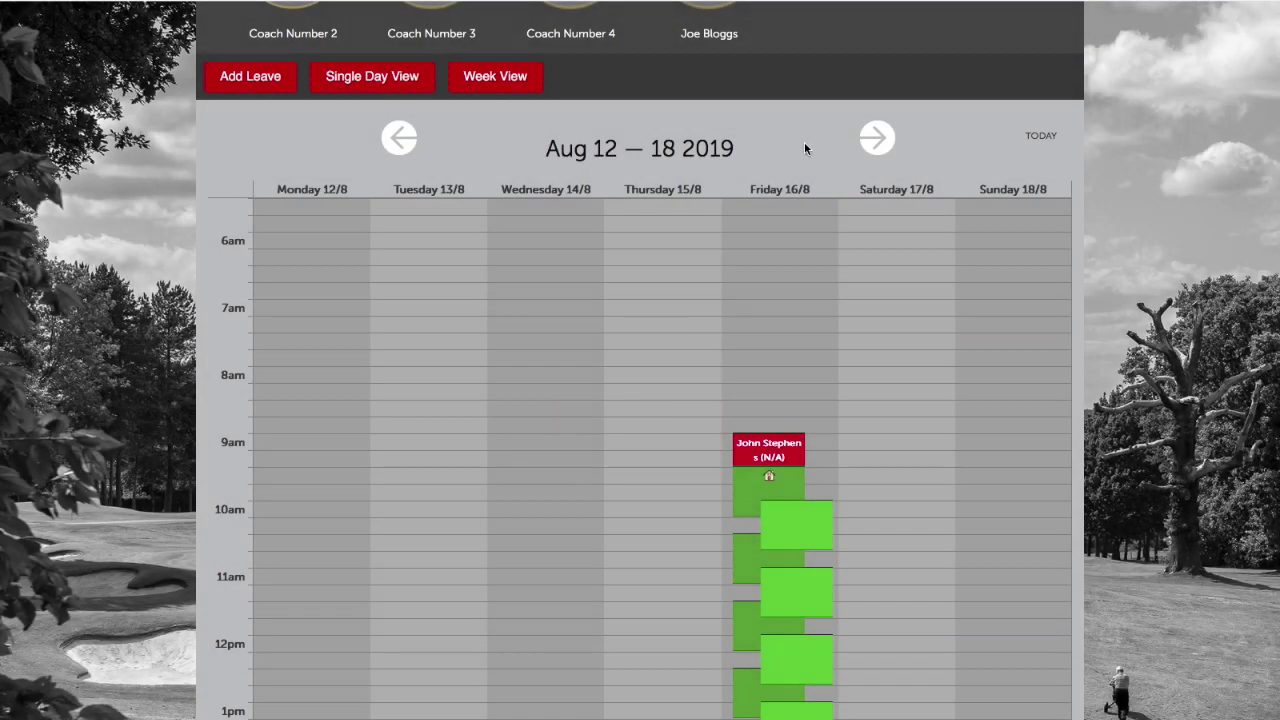
scroll(829, 320, down, 3)
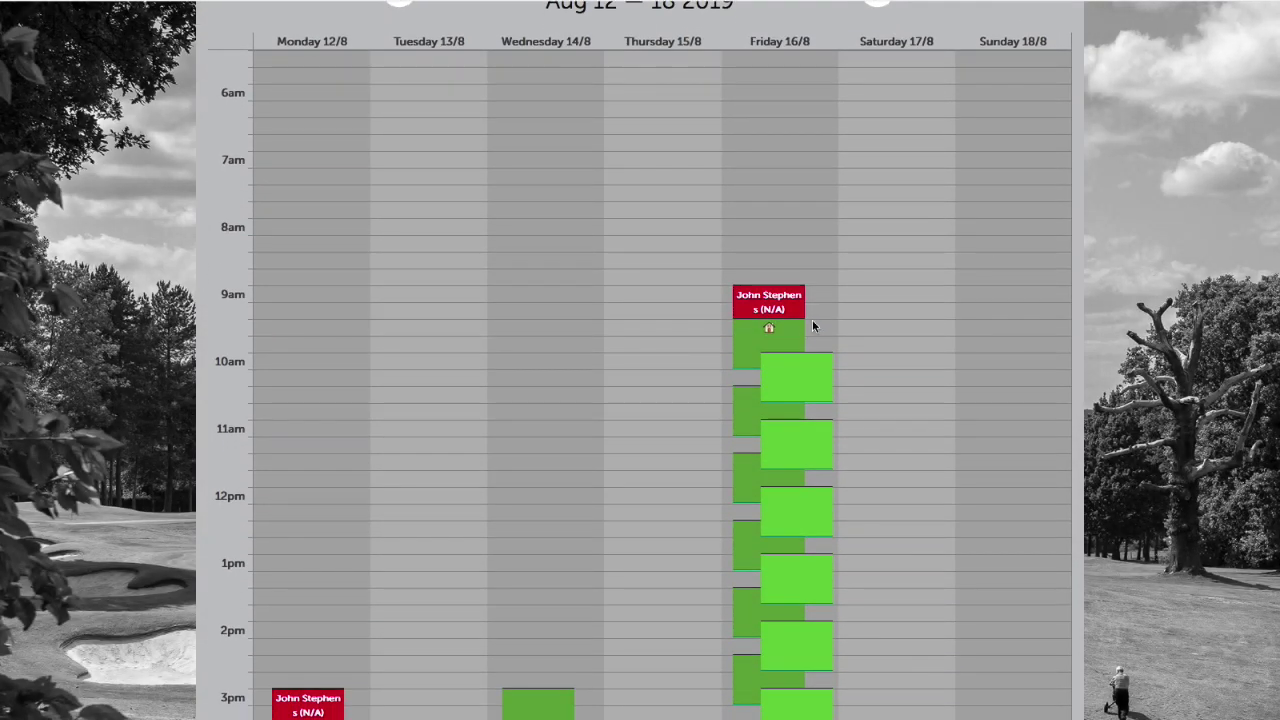
scroll(697, 366, up, 4)
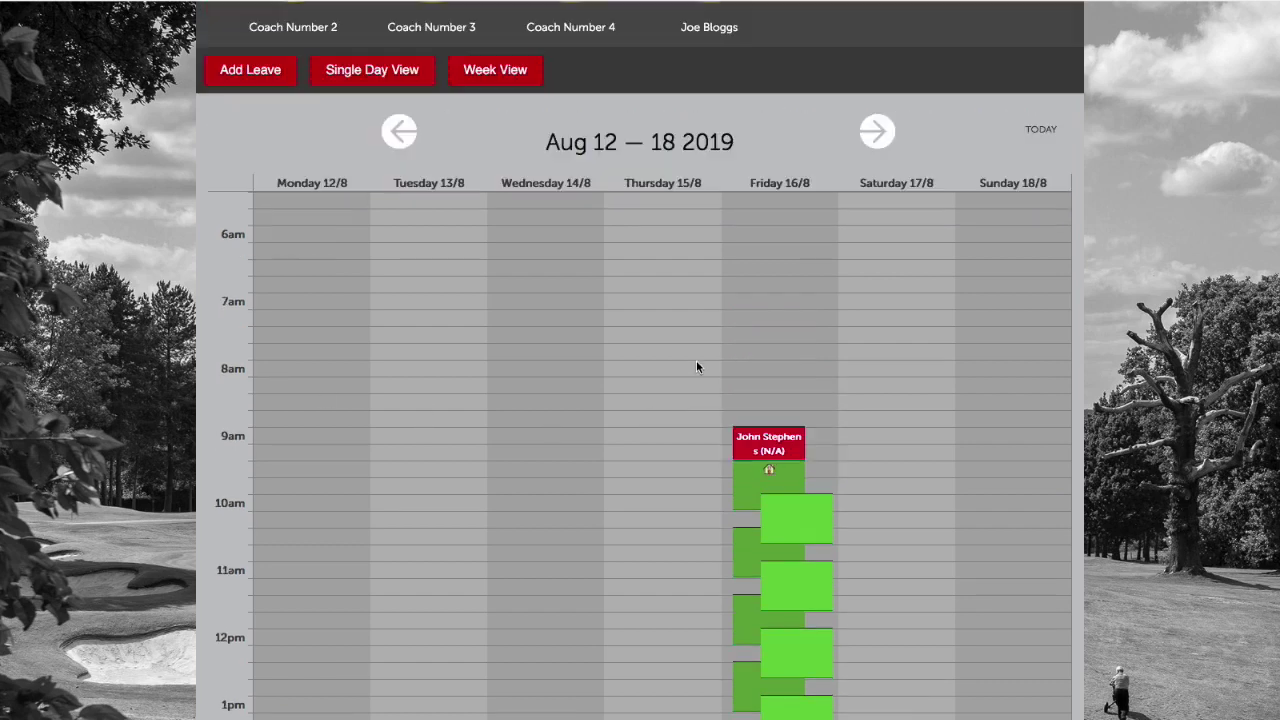
scroll(697, 366, up, 4)
scroll(697, 366, down, 1)
scroll(697, 366, down, 6)
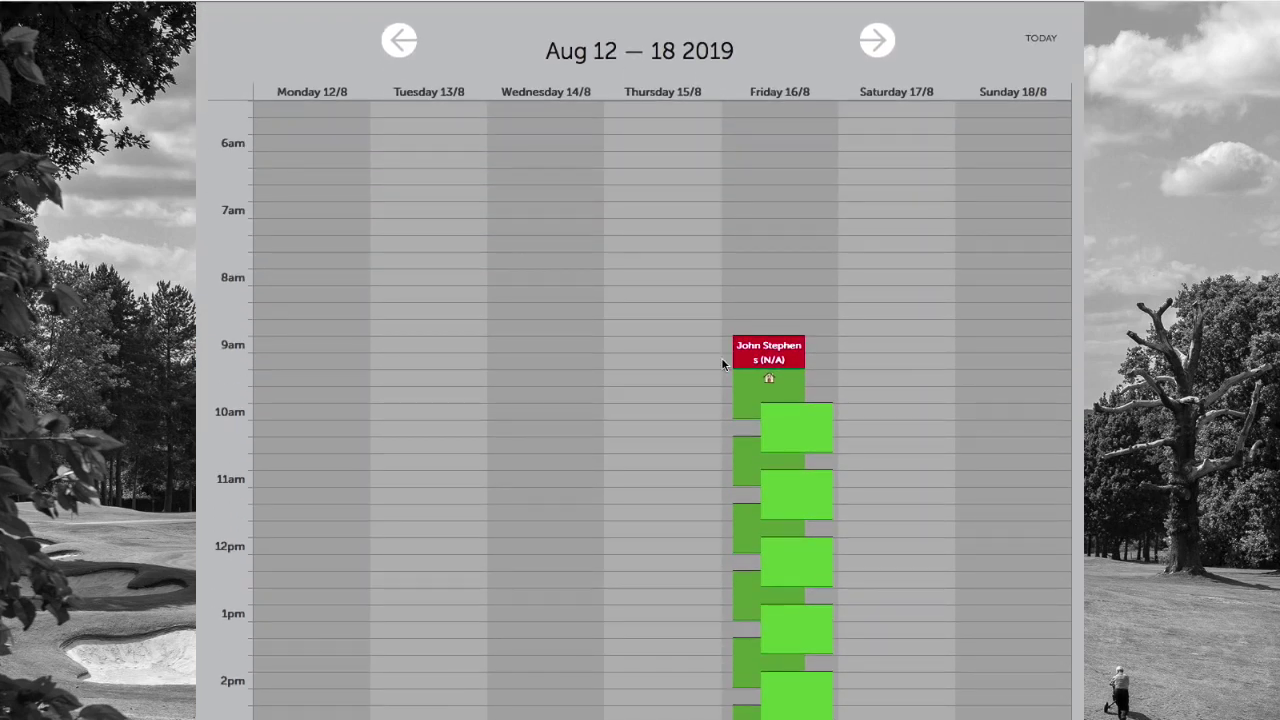
- Open the coach's Friday 16/8 10:00–10:45 slot, cancel Quick Book, and choose Book Now
click(768, 450)
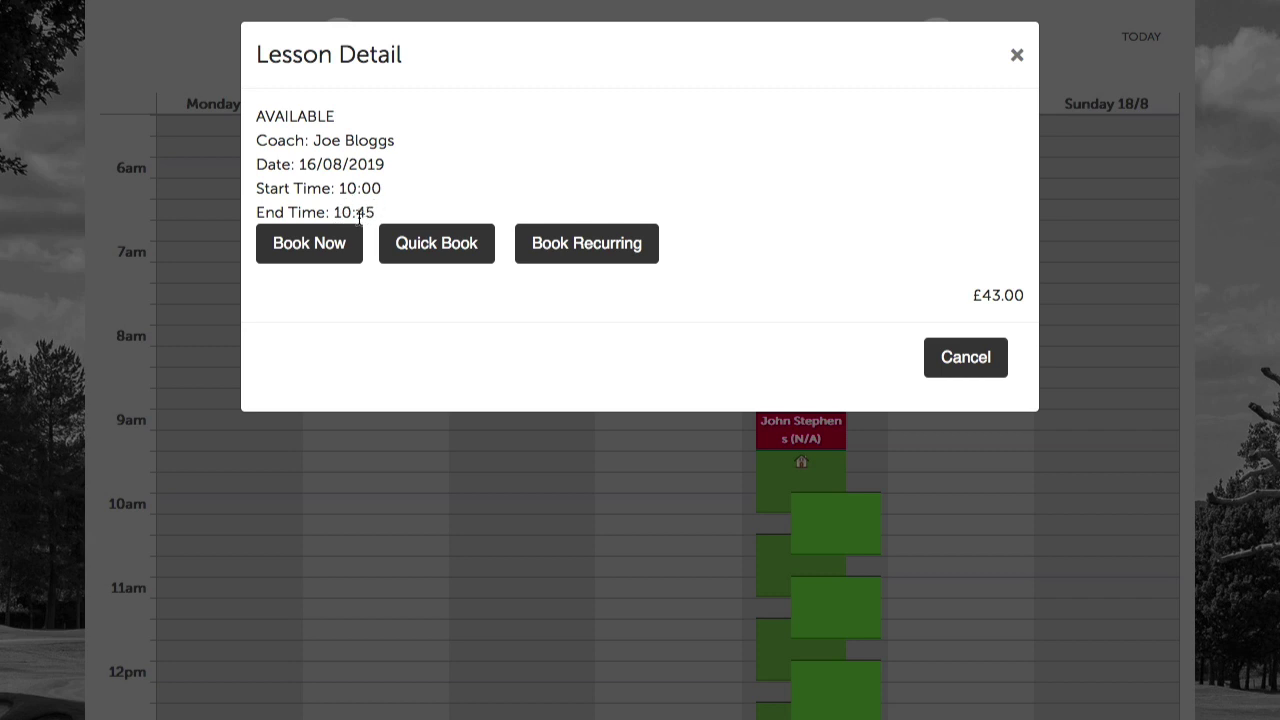
click(311, 236)
click(311, 257)
click(425, 242)
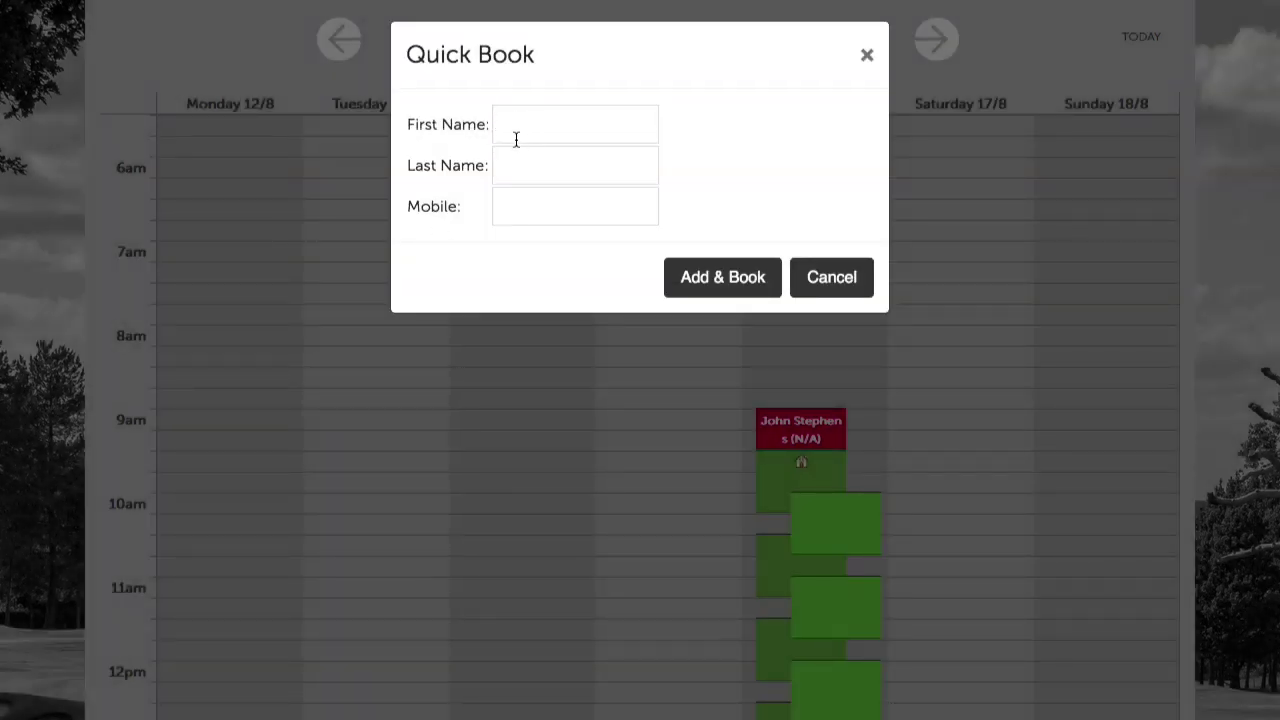
click(503, 128)
click(865, 55)
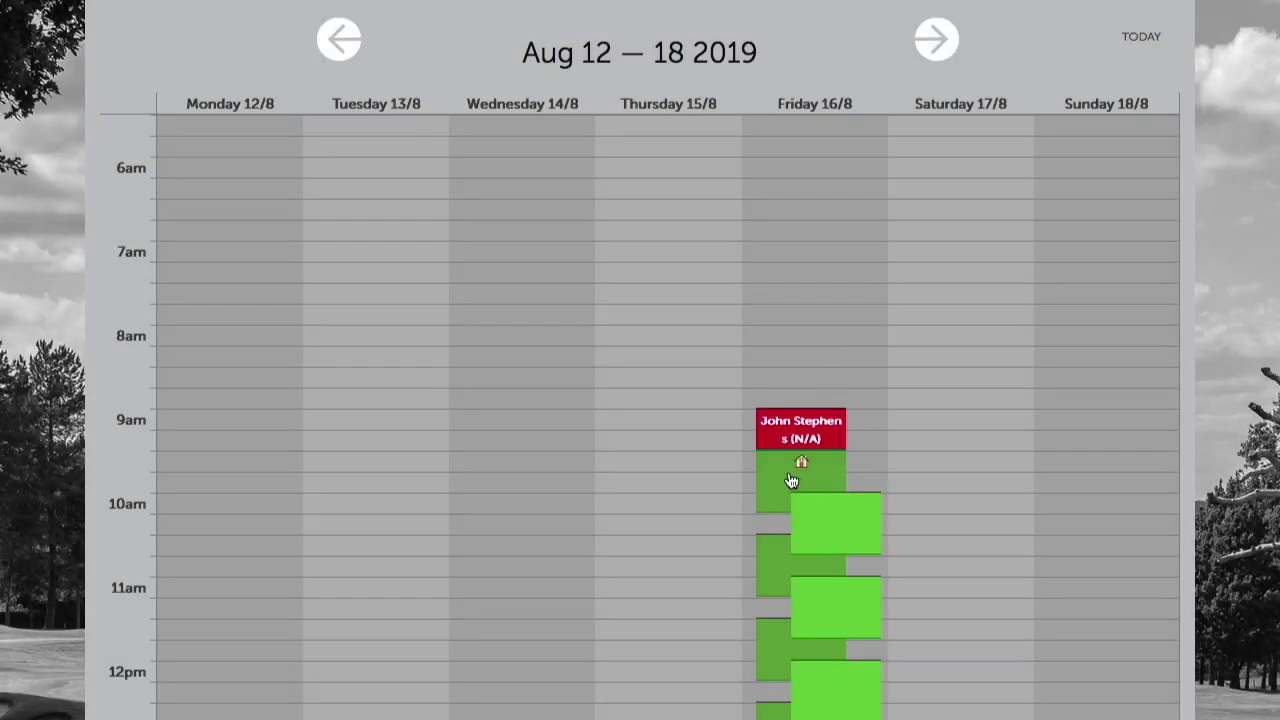
click(811, 524)
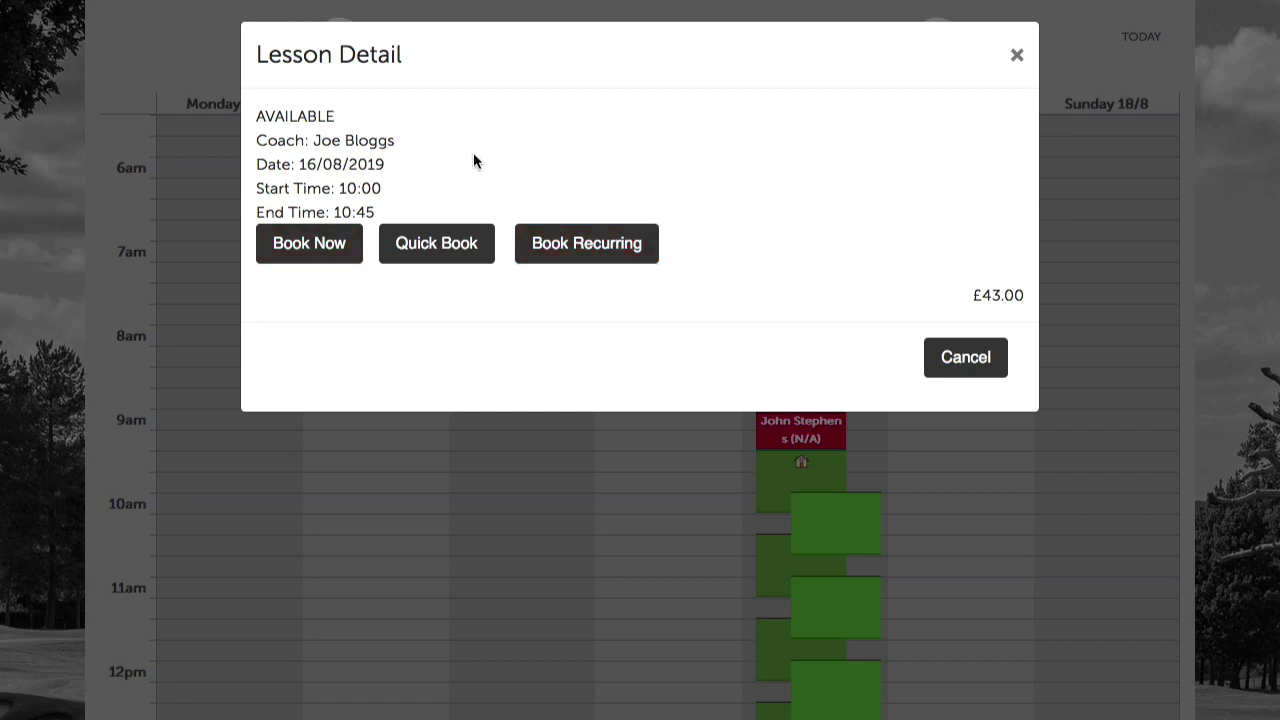
click(322, 250)
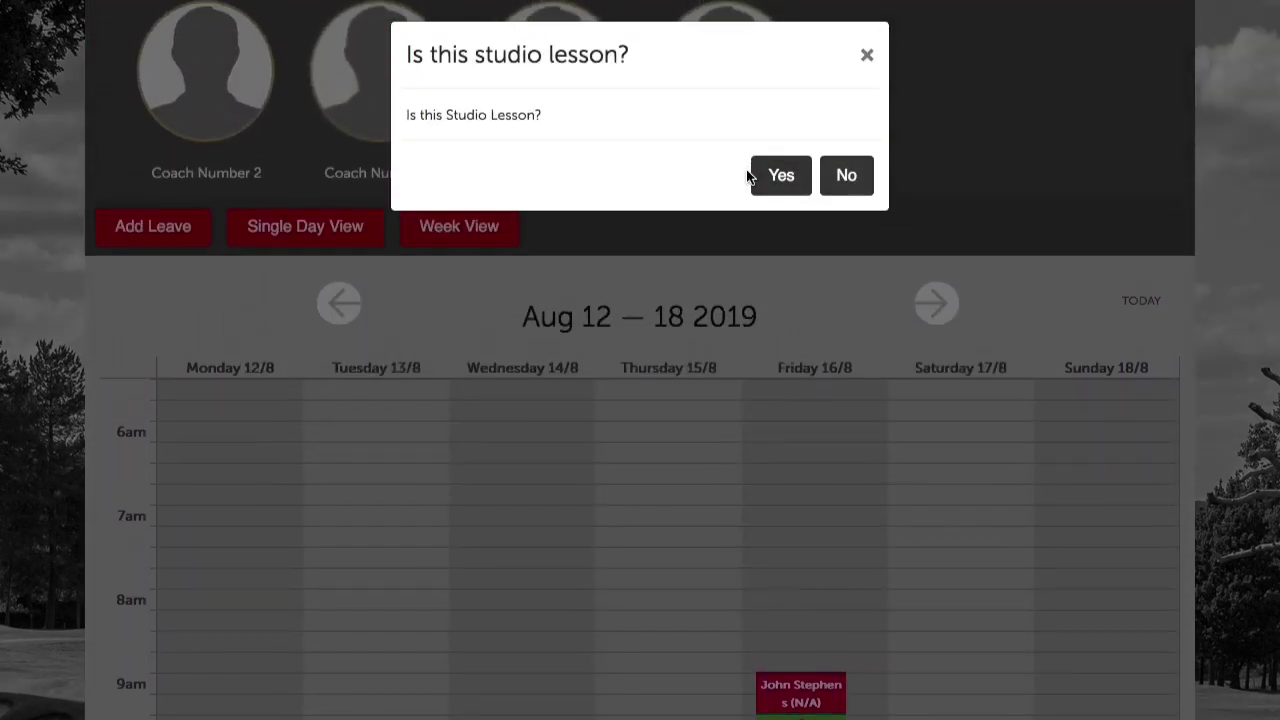
- Answer No to the studio-lesson question to reach the £43 Complete Order page
scroll(748, 176, down, 2)
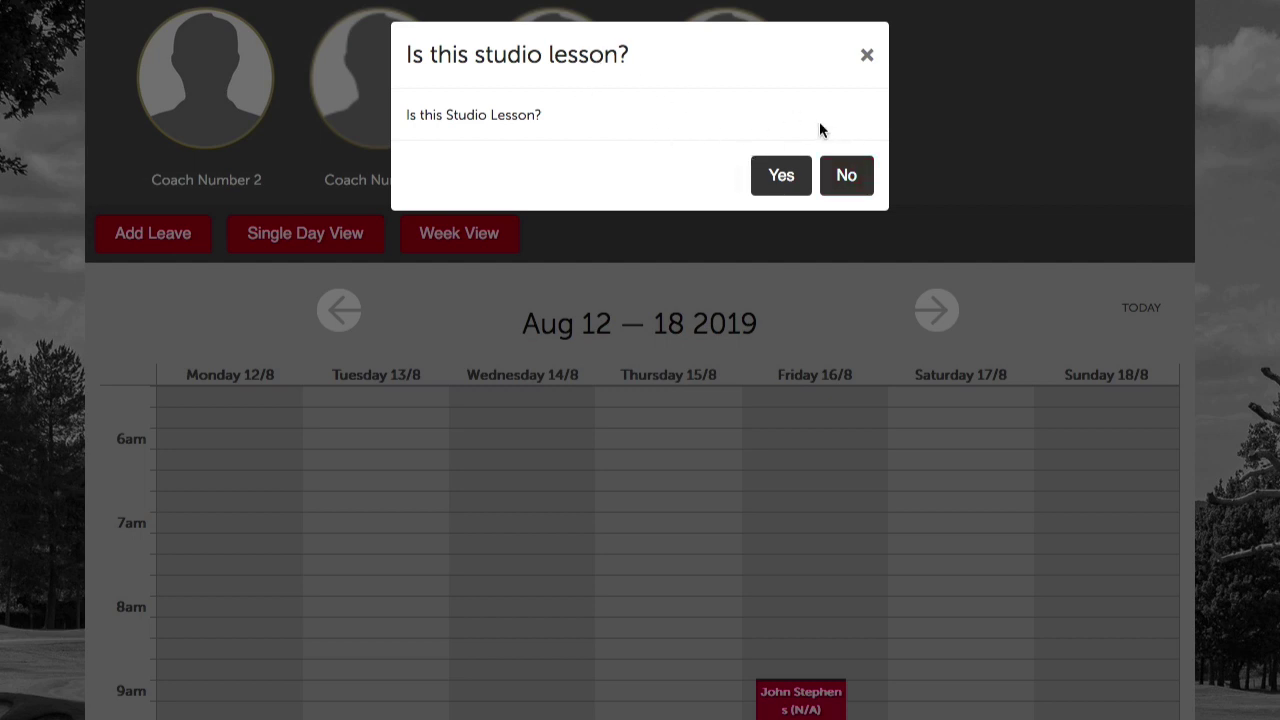
click(847, 175)
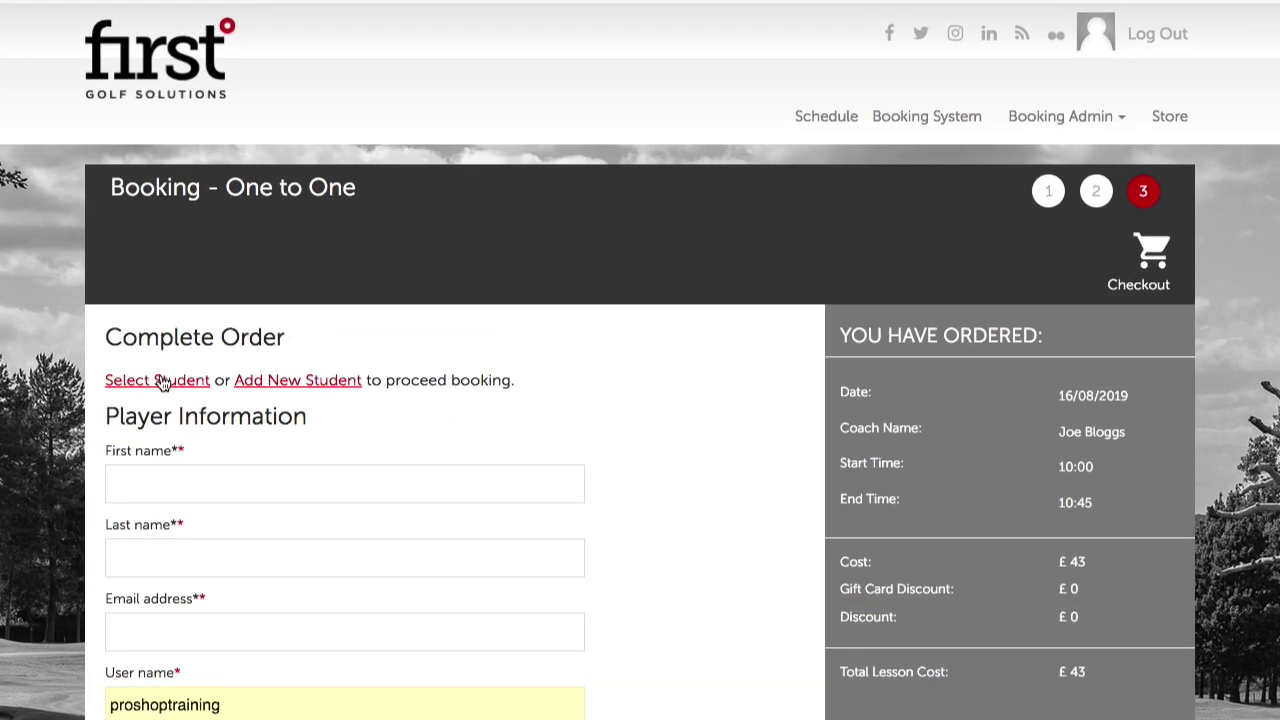
- Pick the existing student from the full player list as the lesson's player
click(160, 383)
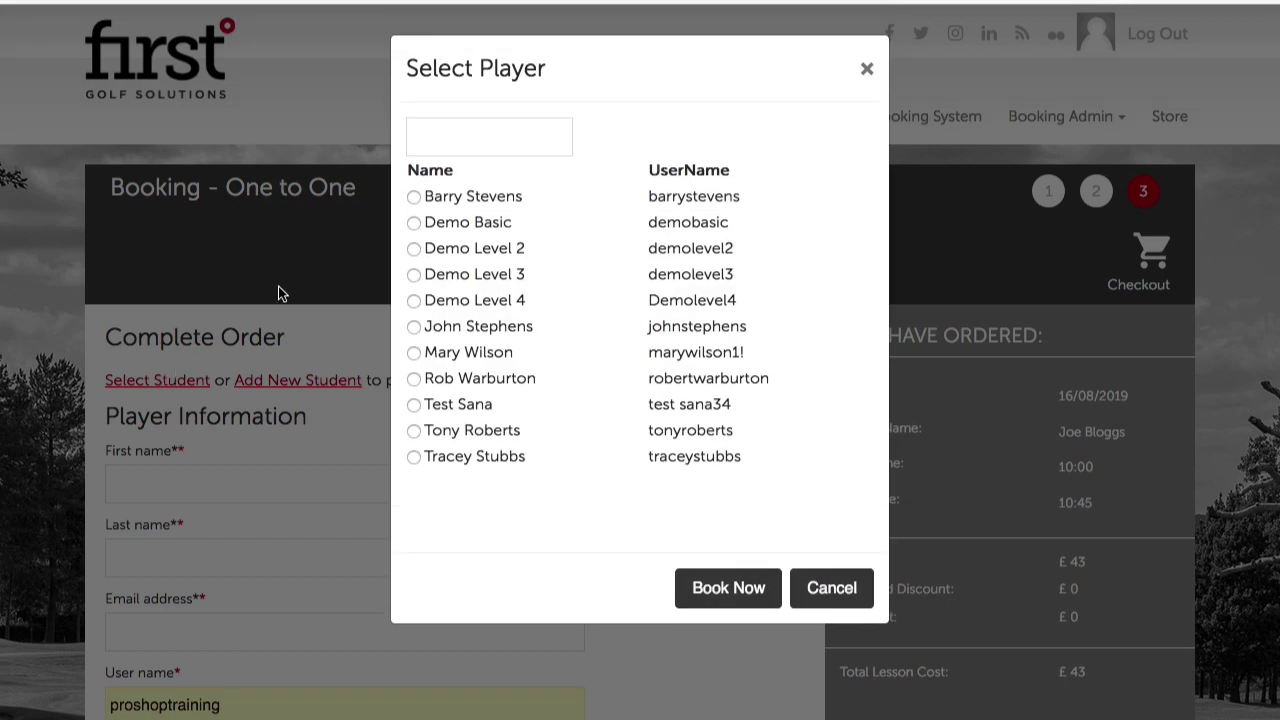
click(444, 148)
text(ff)
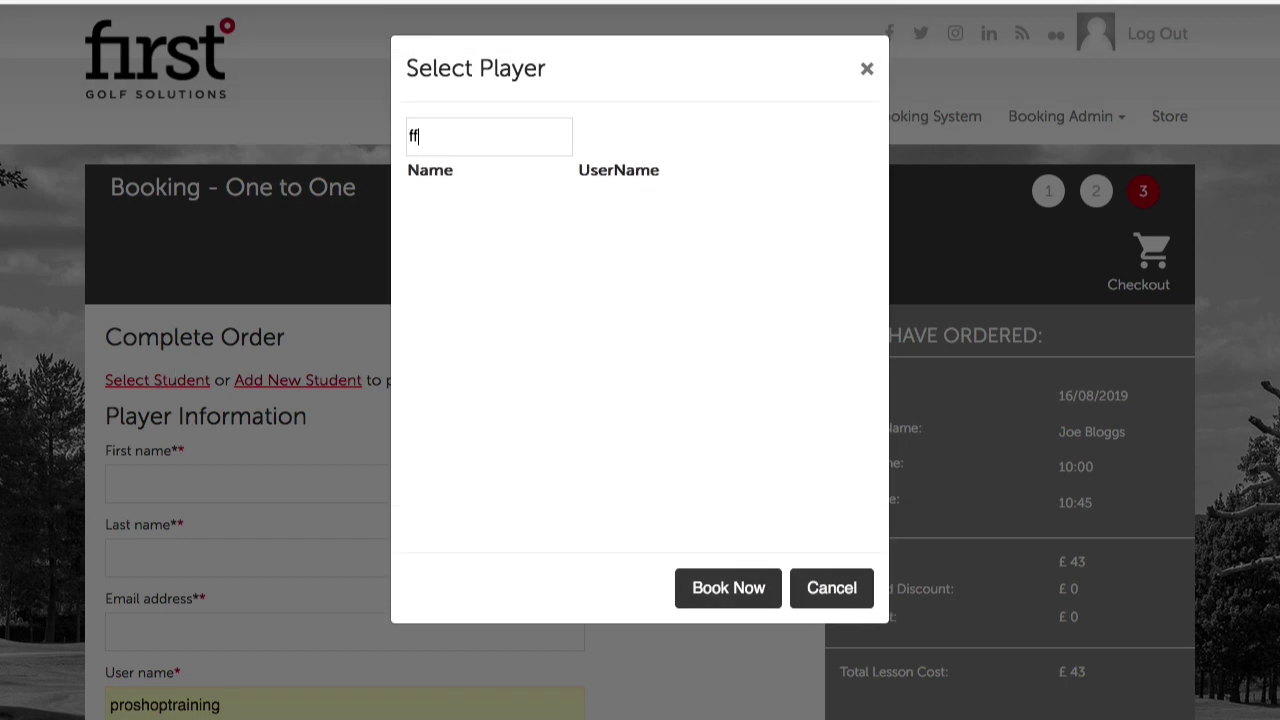
key(BackSpace)
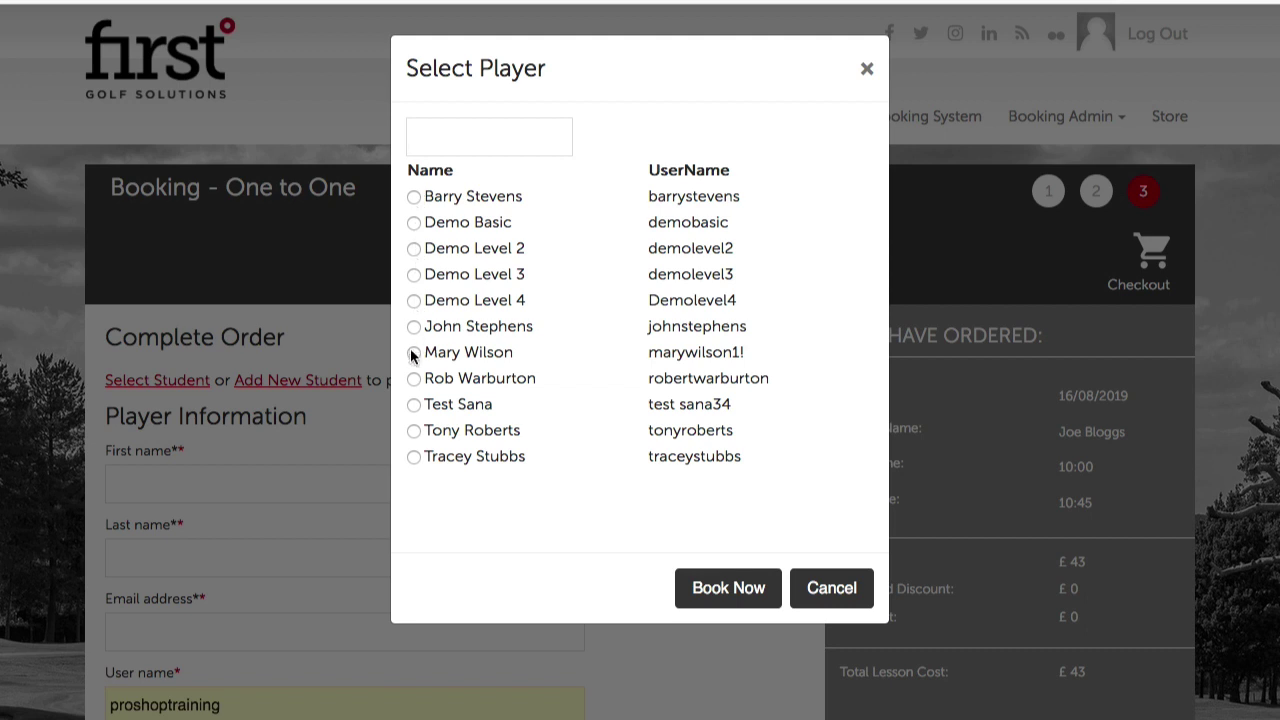
click(413, 430)
click(738, 590)
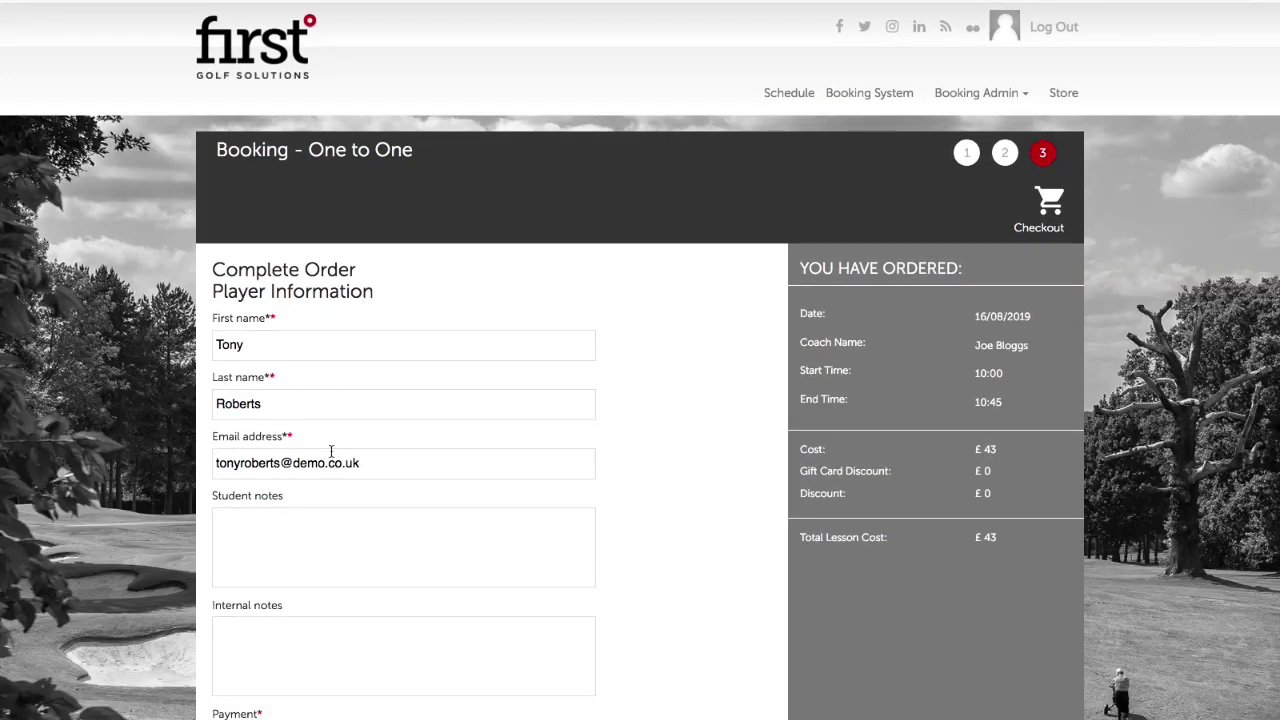
- Write a student note asking to meet the coach on the Putting Green
scroll(333, 455, down, 2)
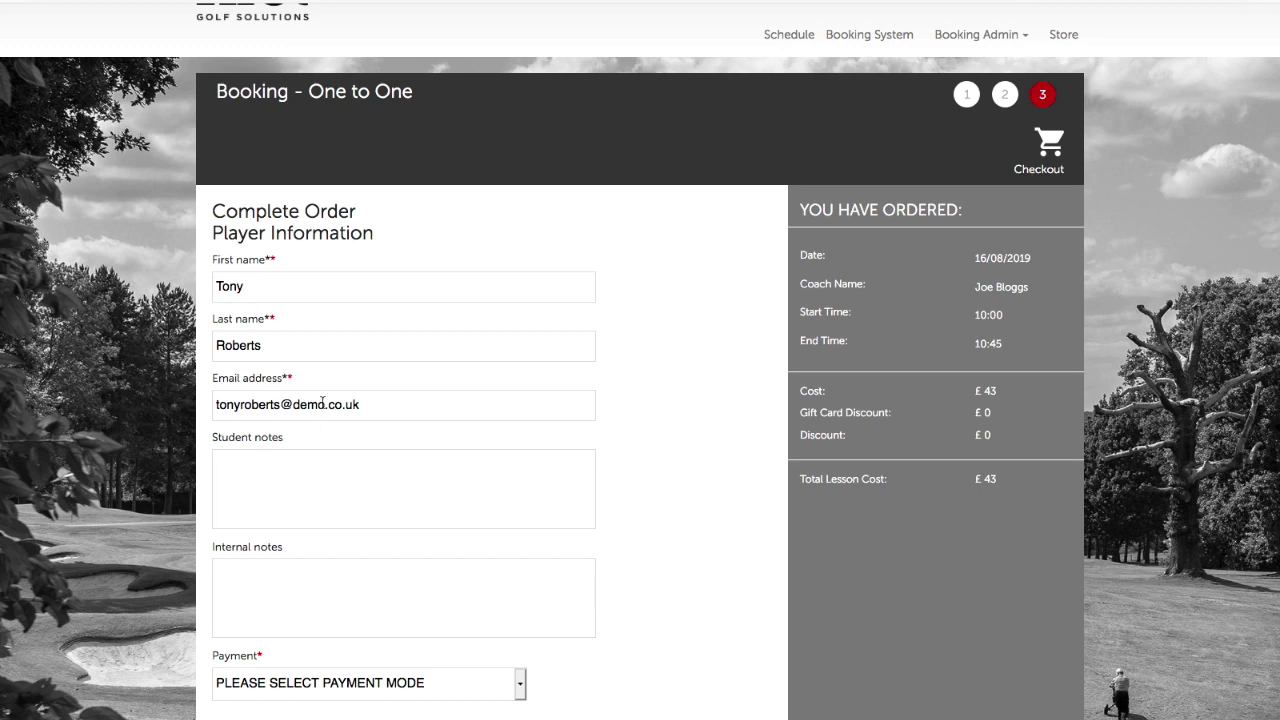
scroll(306, 514, down, 3)
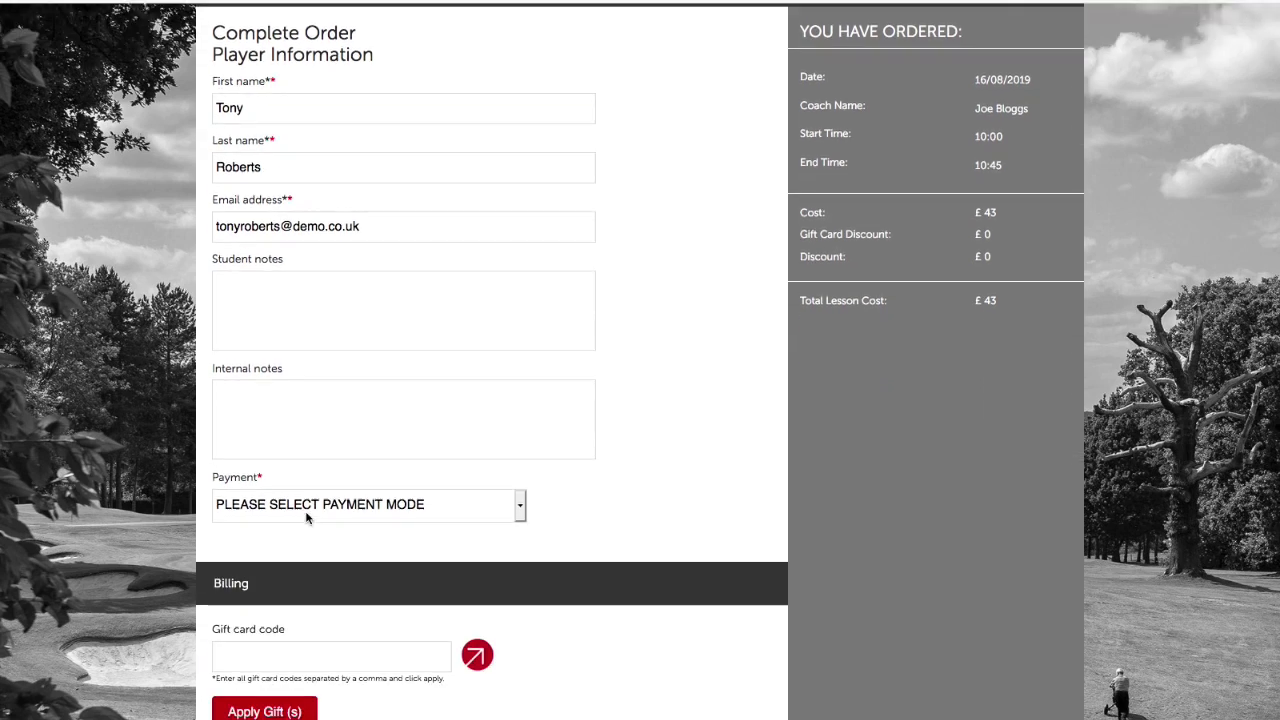
scroll(650, 245, down, 1)
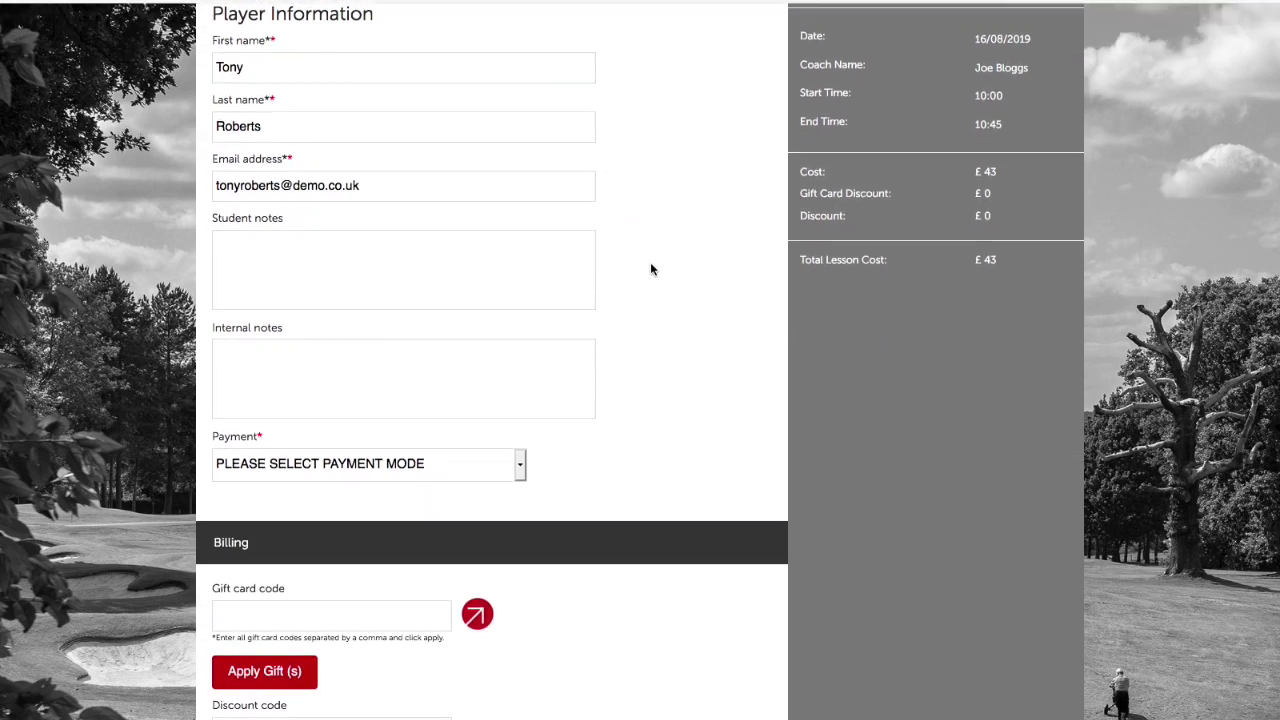
click(349, 238)
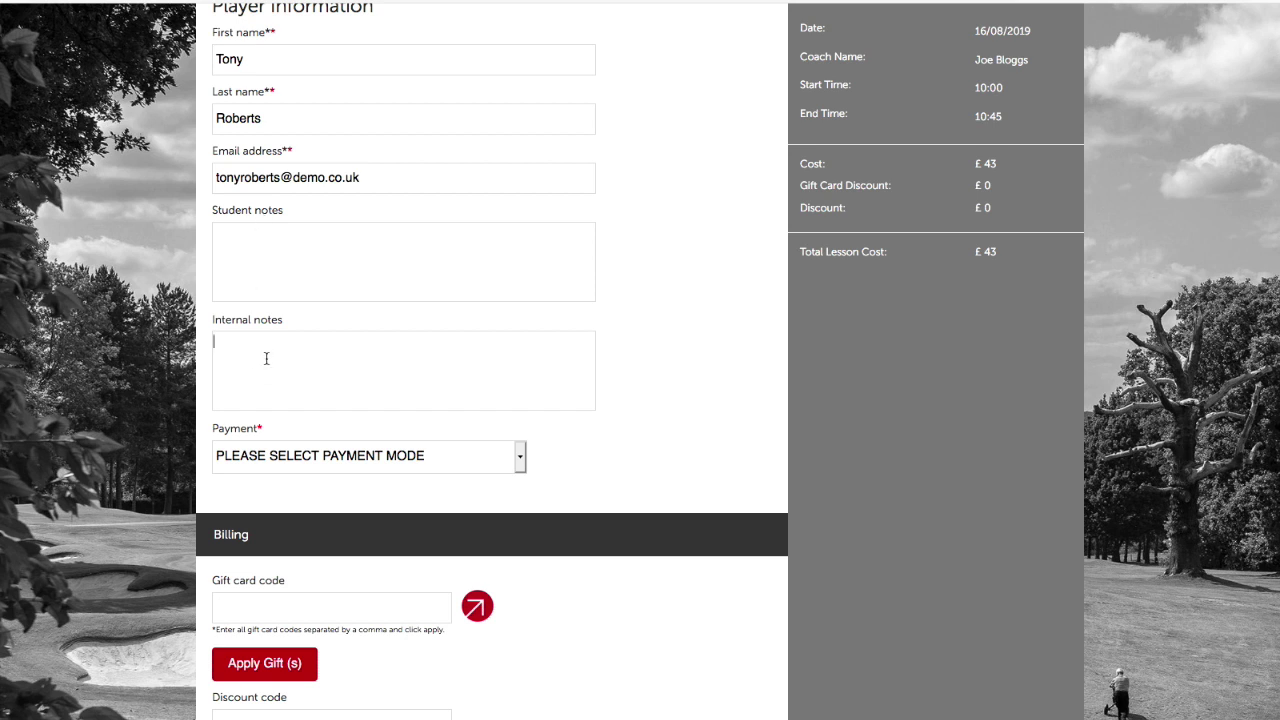
click(258, 236)
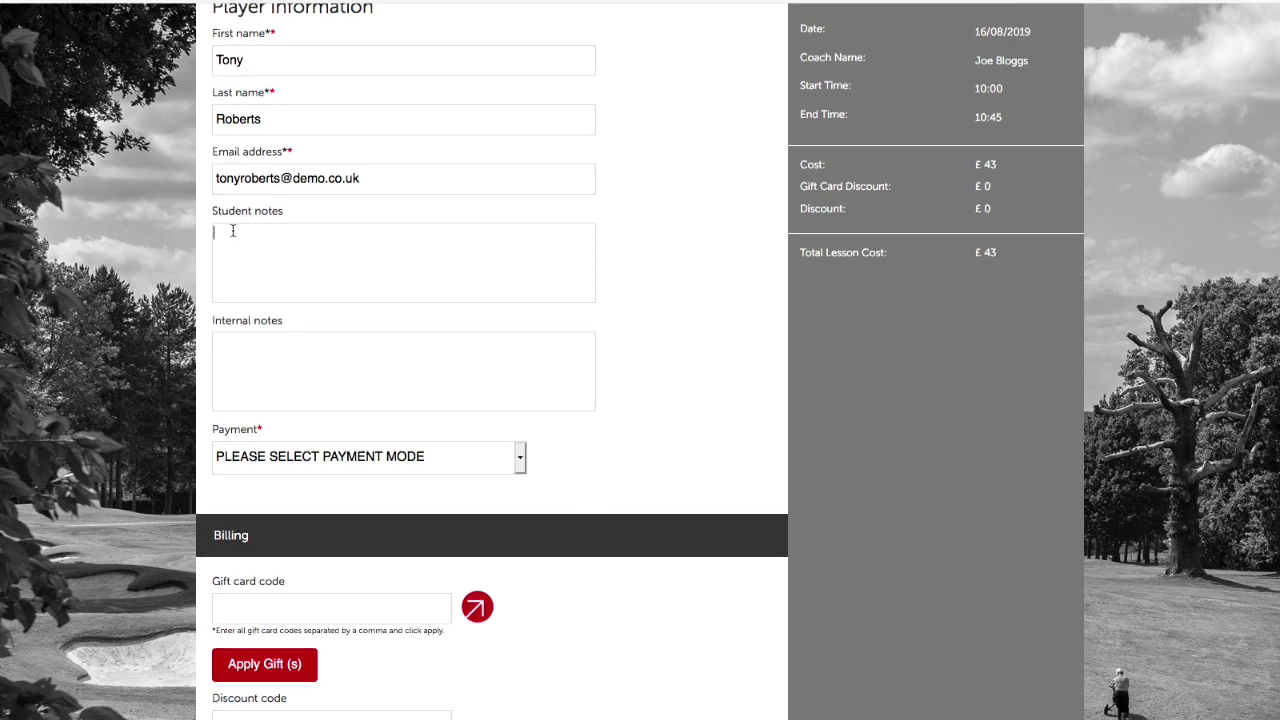
click(247, 348)
click(258, 242)
text(Pl)
text(ease meet Joe on the Puttin)
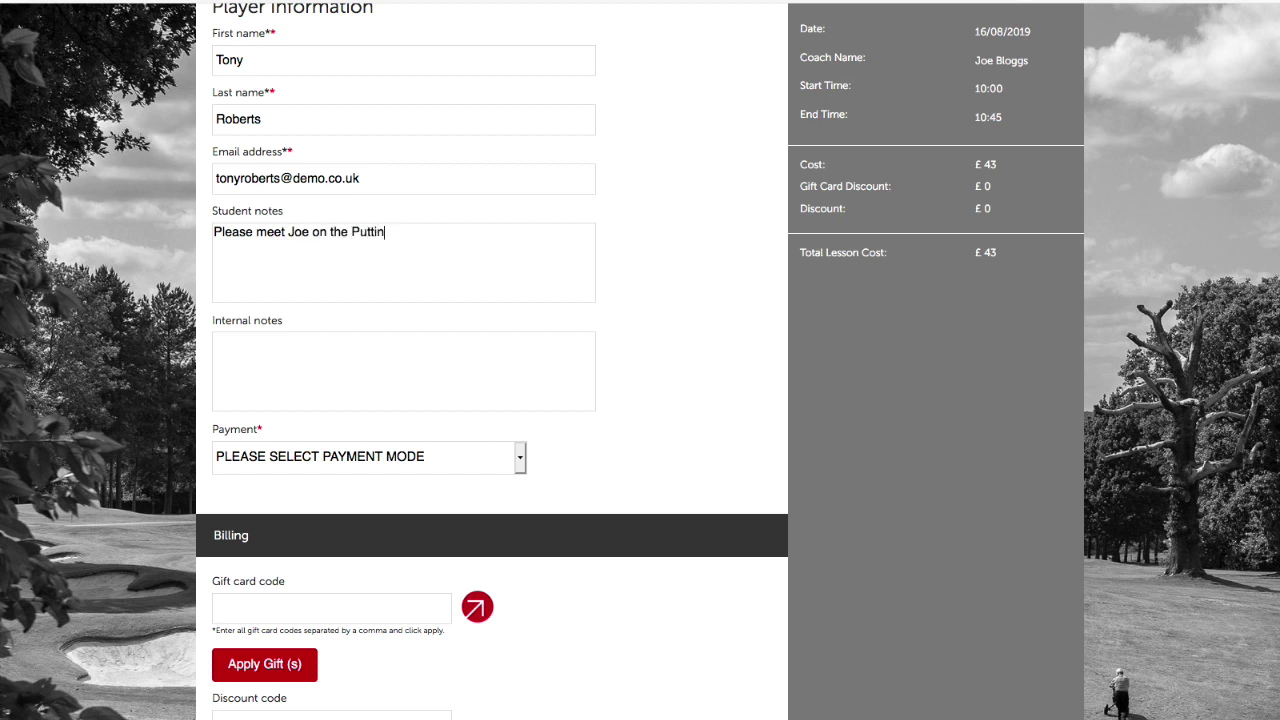
text(g Green.)
- Add an internal note that payment is by cash and a putter is needed
click(310, 349)
text(Joe is goin)
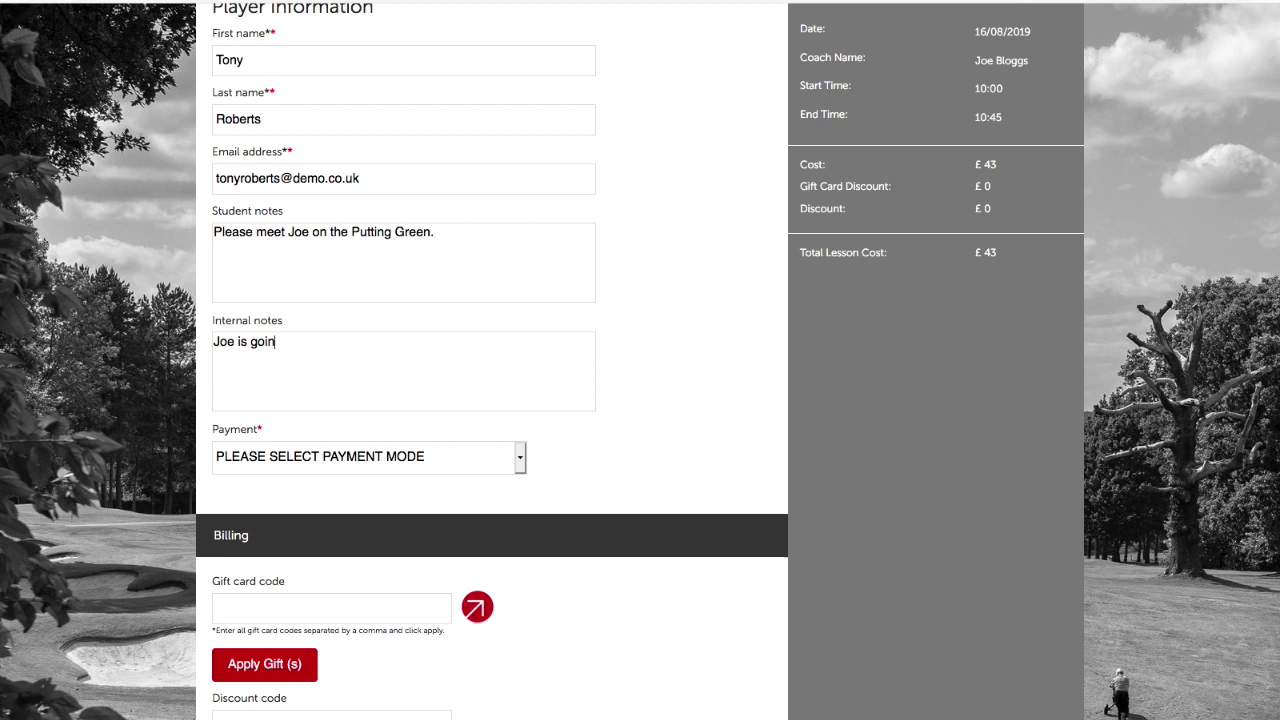
text(g to pay by cash. He nee)
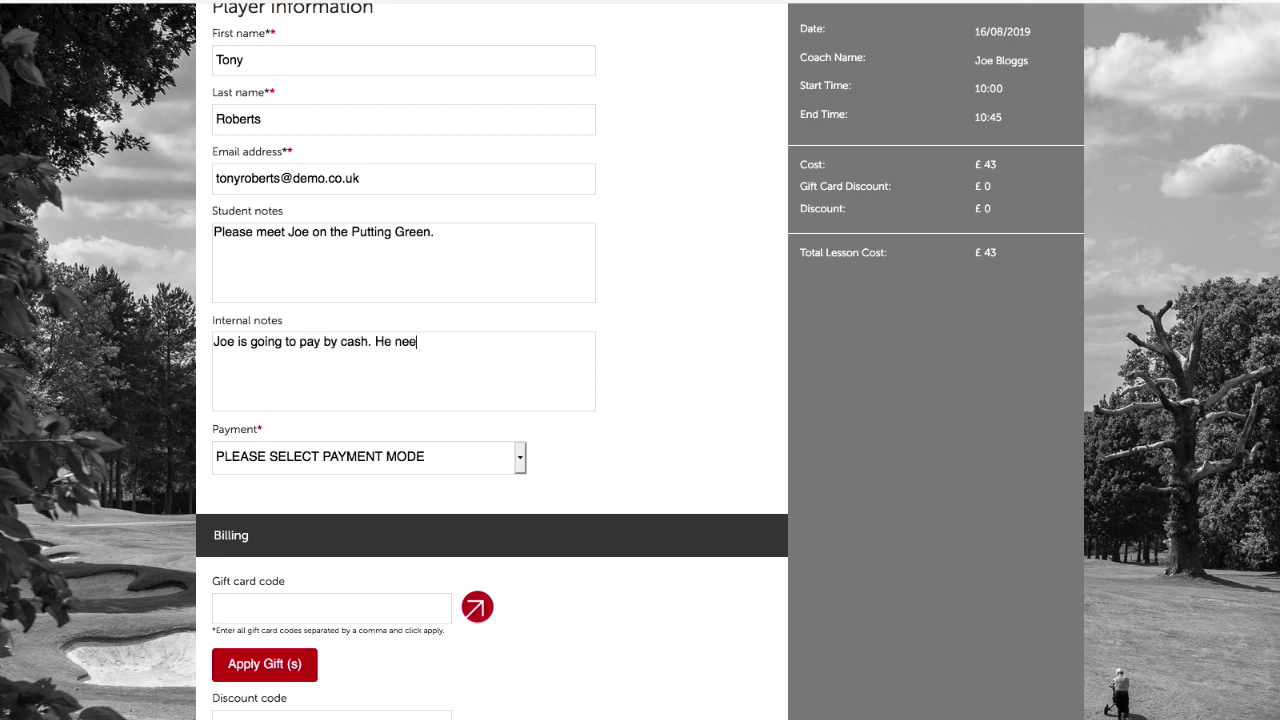
text(ds a putter for the lesson.)
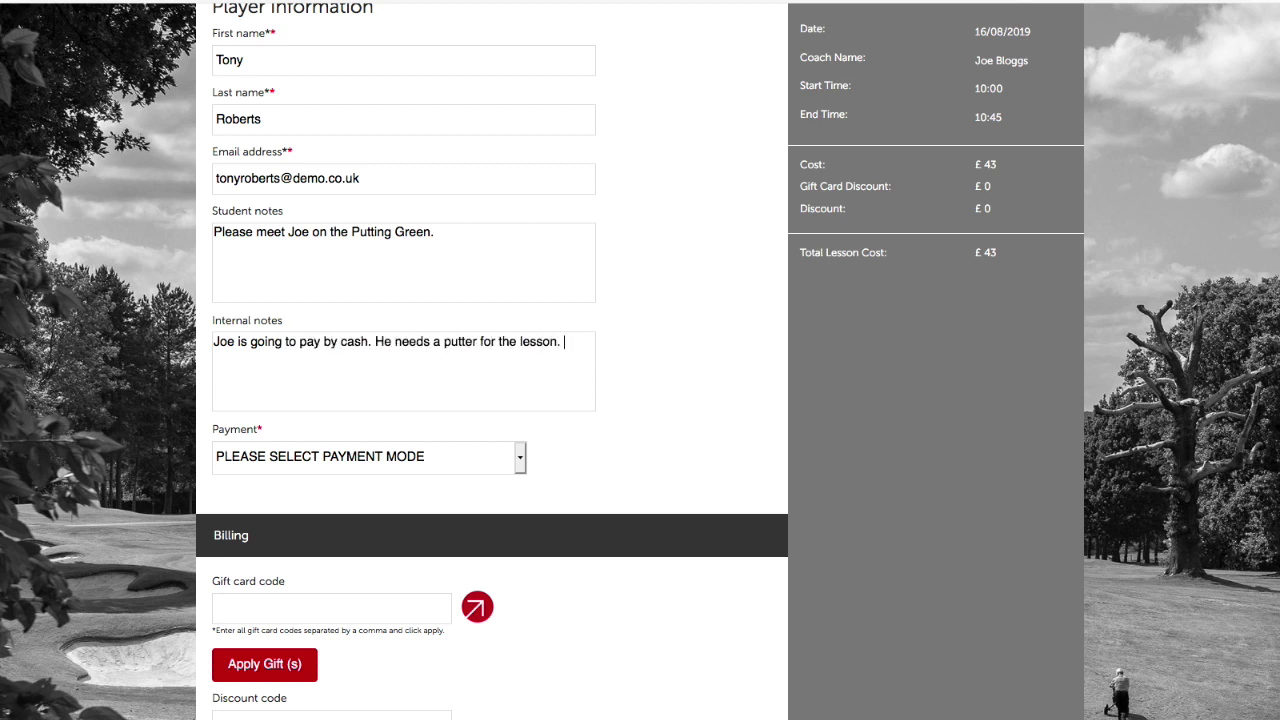
drag(437, 231, 210, 231)
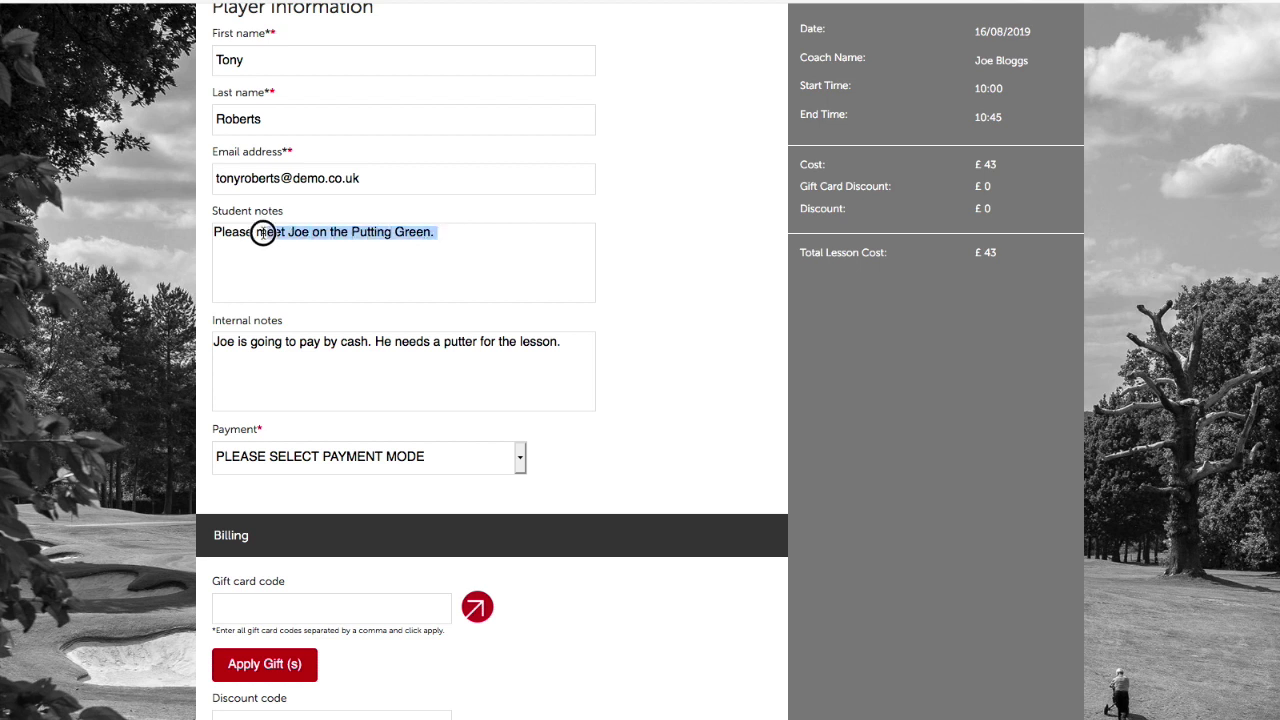
click(213, 231)
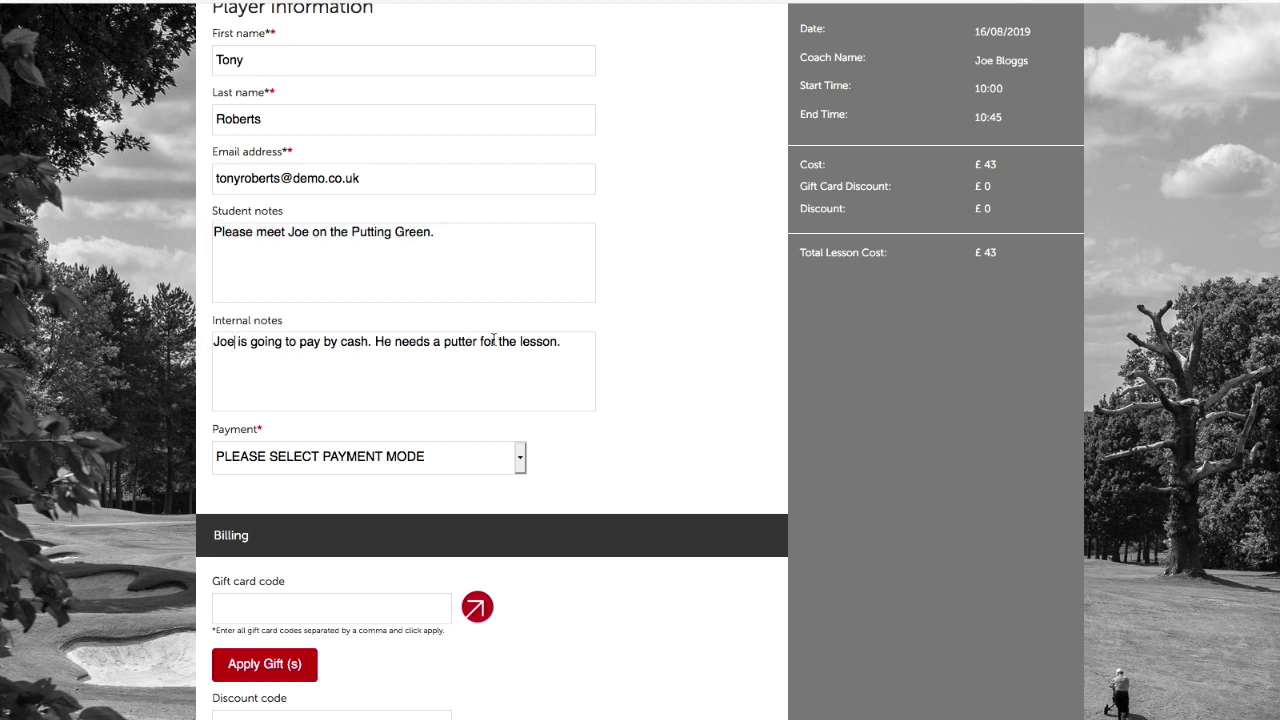
- Select Pay At Academy from the Payment dropdown
scroll(734, 397, down, 3)
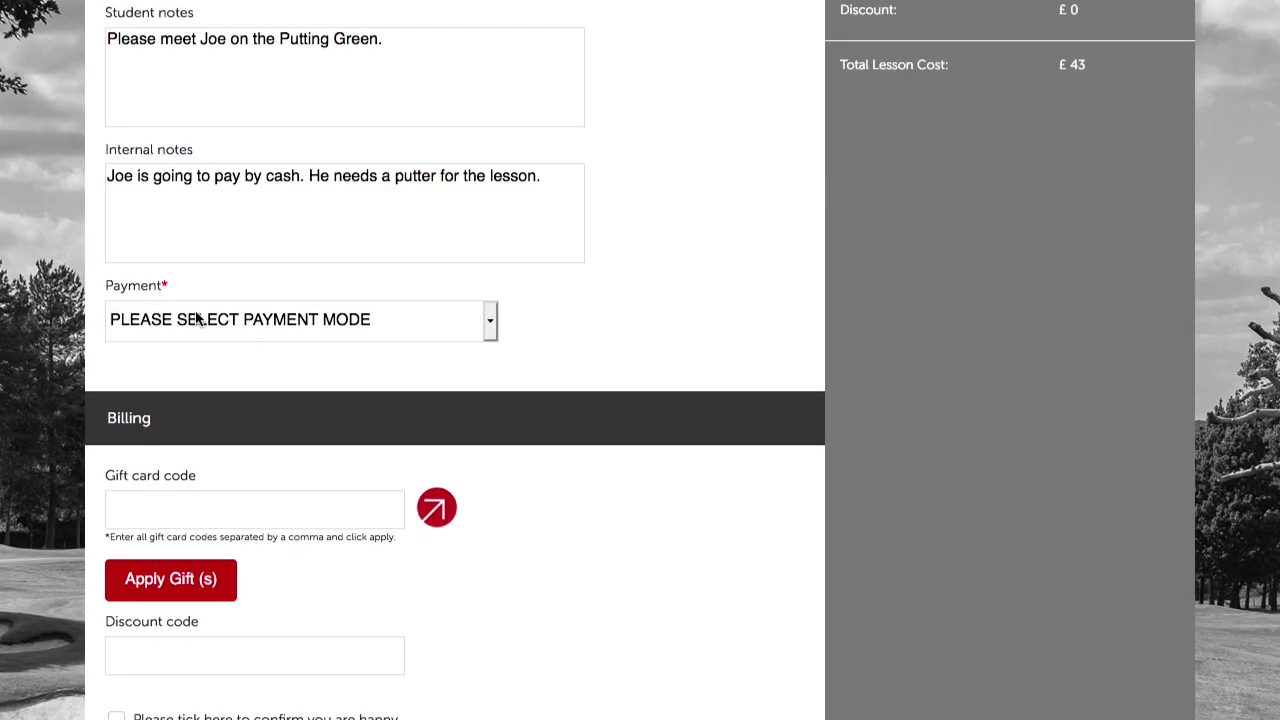
click(286, 327)
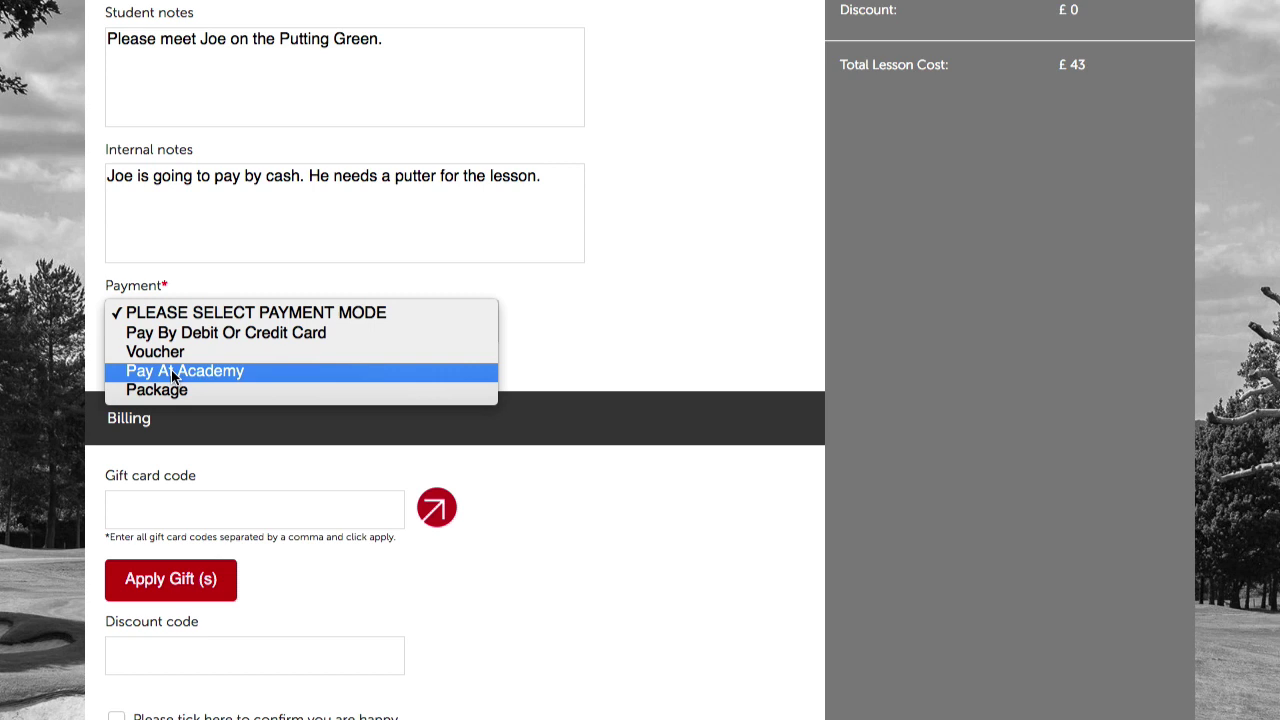
click(172, 375)
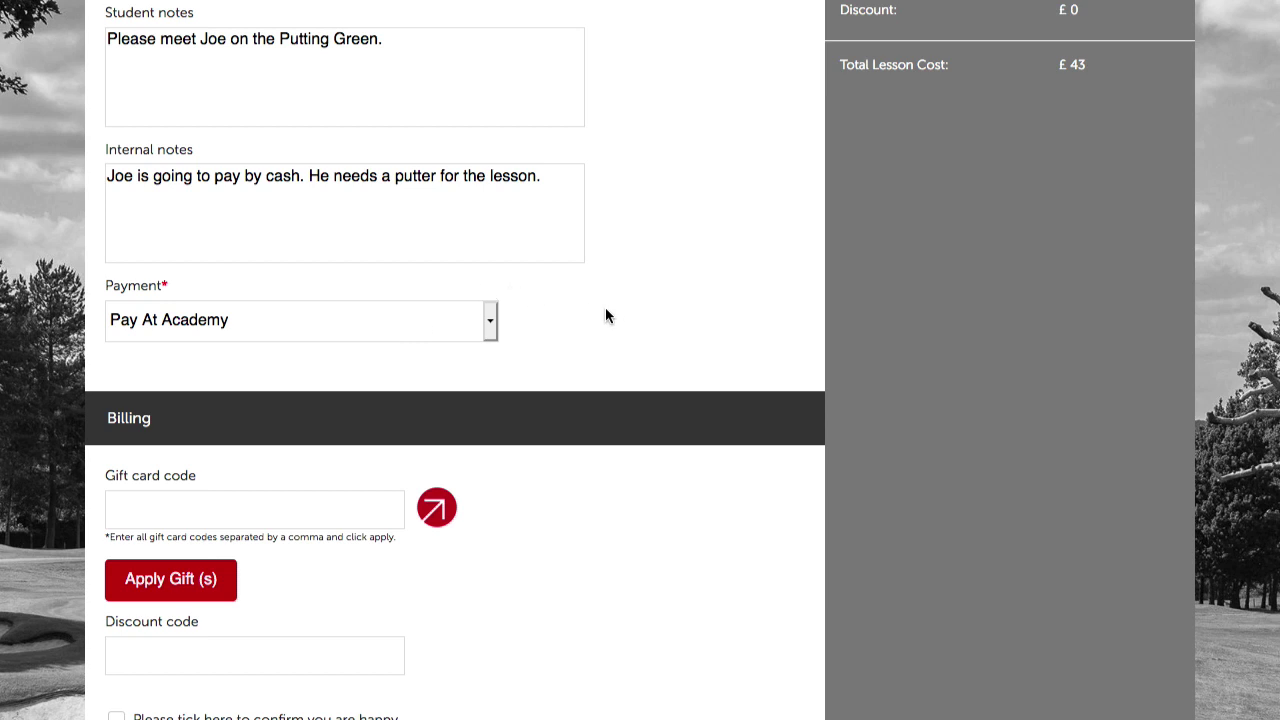
scroll(605, 315, down, 2)
scroll(588, 345, down, 2)
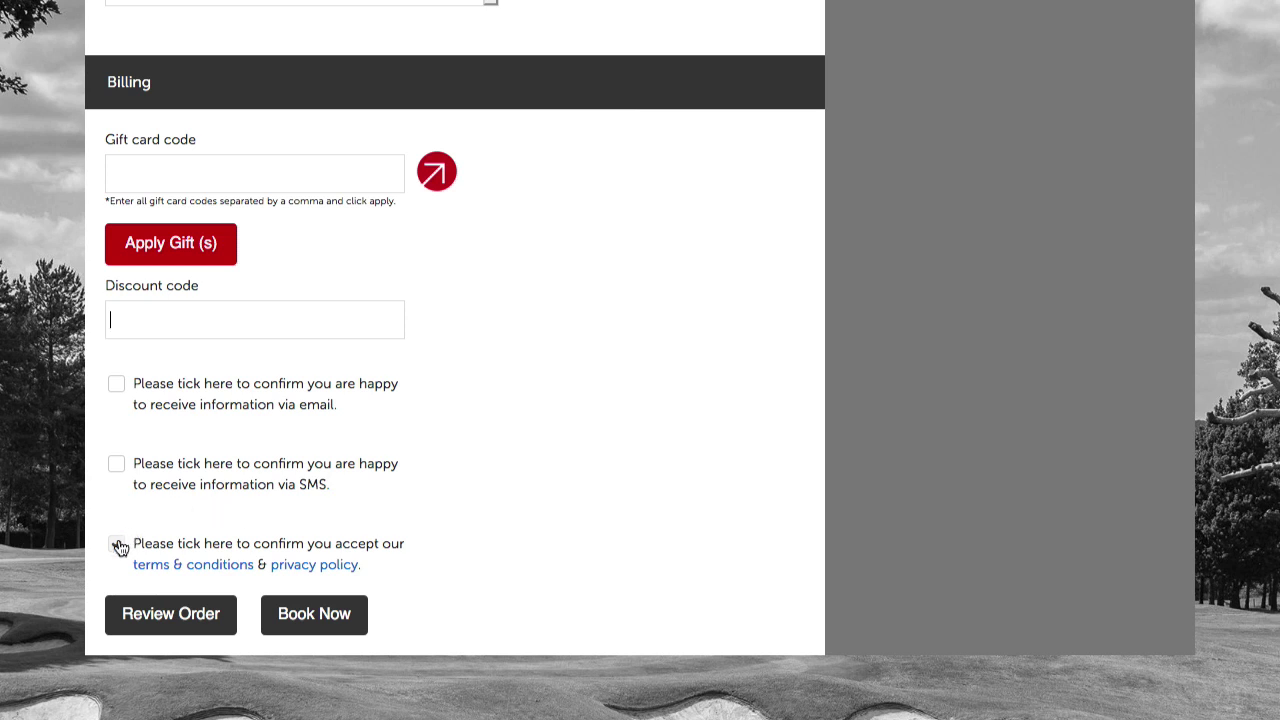
- Leave only the SMS consent box ticked, with email consent unticked
click(117, 386)
click(117, 465)
click(117, 465)
click(117, 386)
click(117, 465)
scroll(612, 487, up, 5)
scroll(614, 490, up, 5)
scroll(614, 491, down, 10)
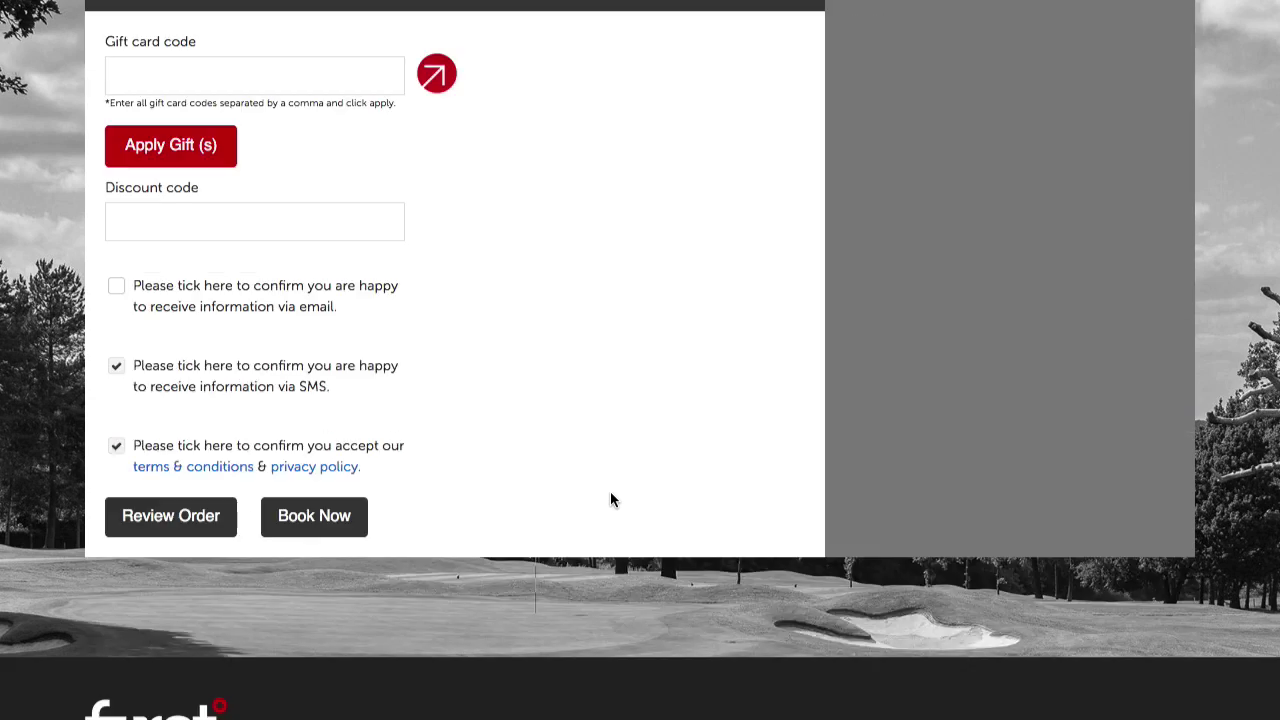
- Review the £43 order summary for the 16/08/2019 10:00–10:45 lesson, then close it
click(192, 517)
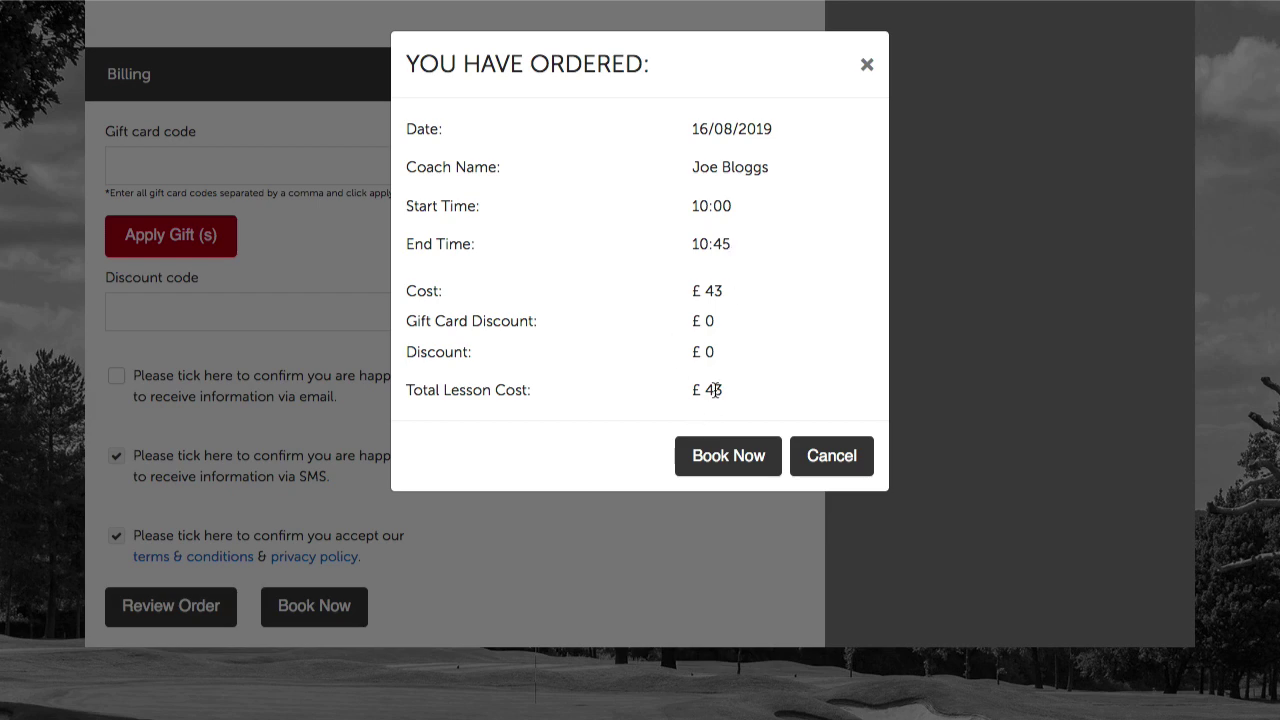
click(864, 66)
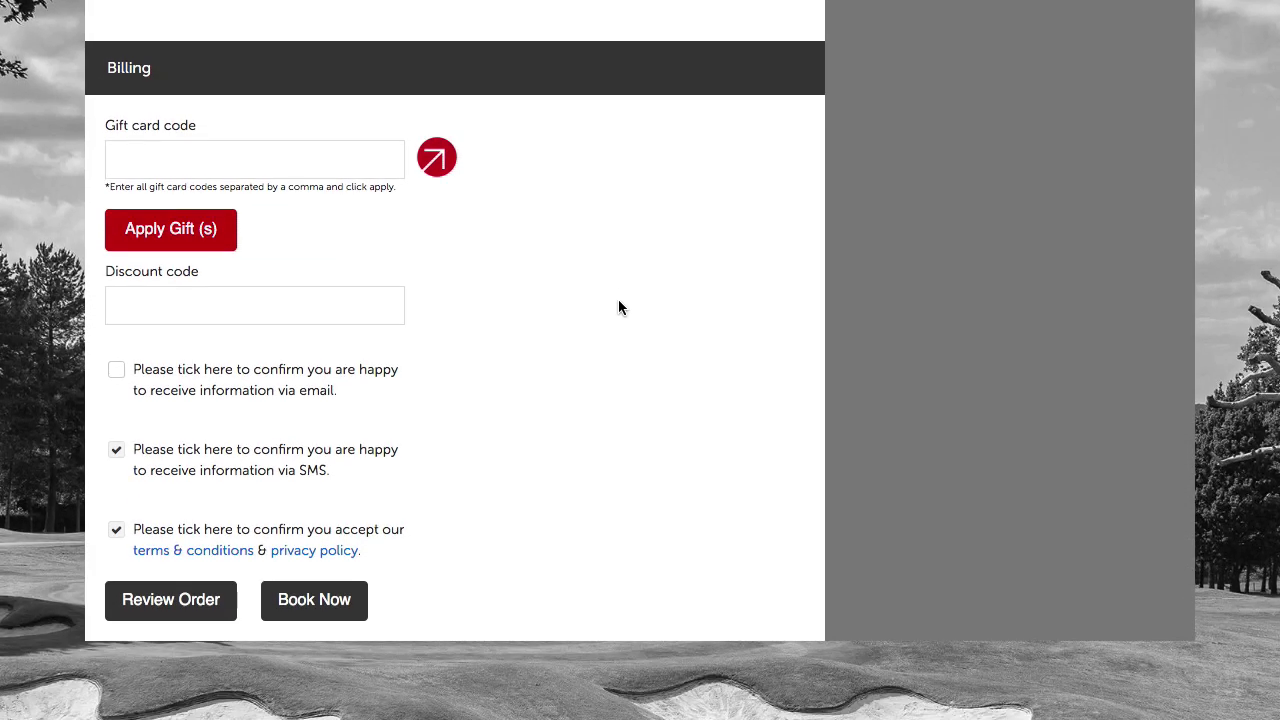